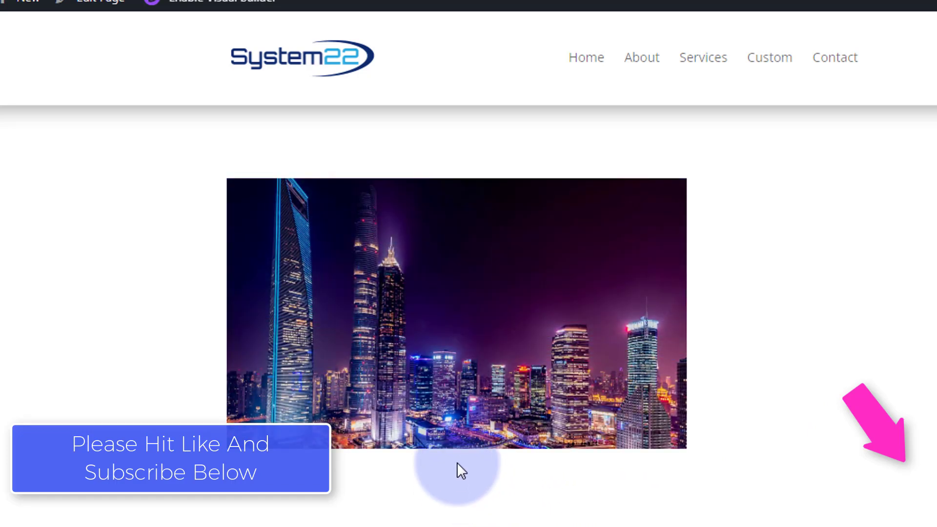
Preview the finished slider's hover overlay text and advance through its slides
mouse_move(465, 387)
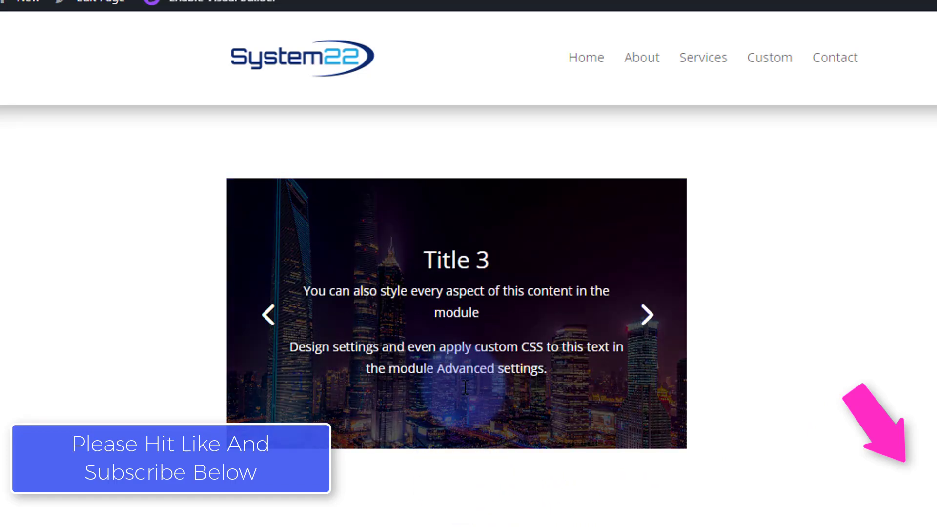
left_click(649, 316)
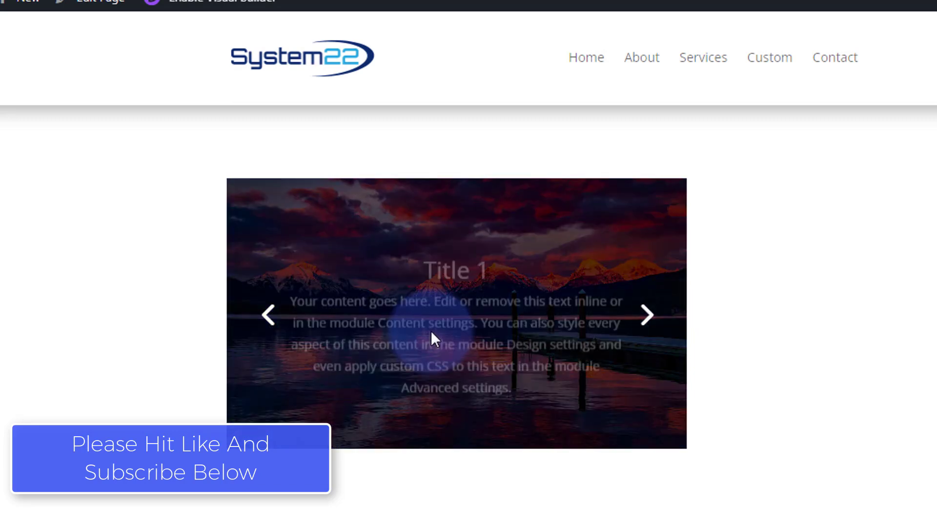
left_click(647, 316)
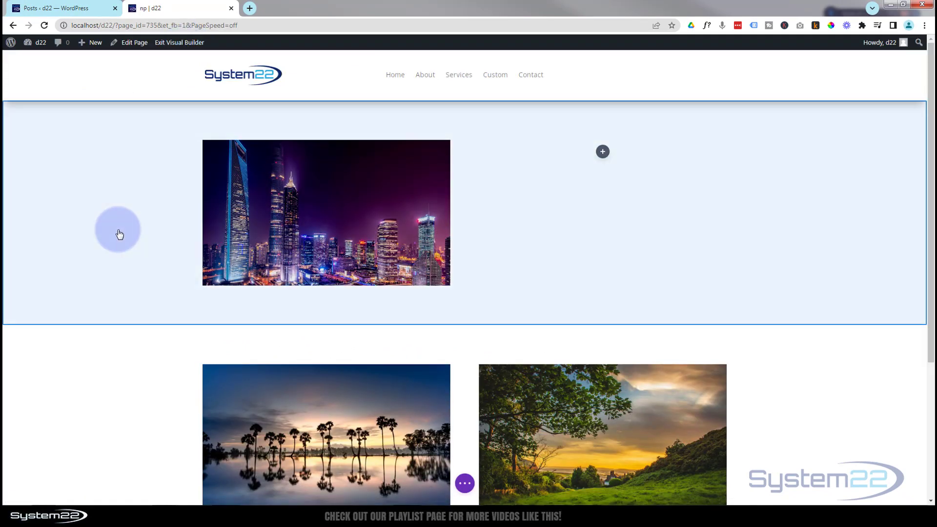
Add a Slider module to the empty second column of the first row
mouse_move(121, 217)
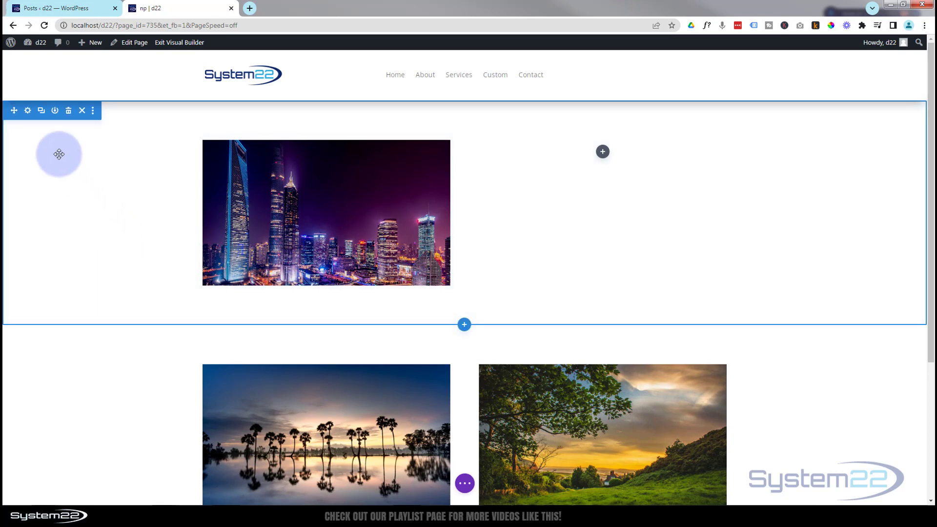
mouse_move(513, 234)
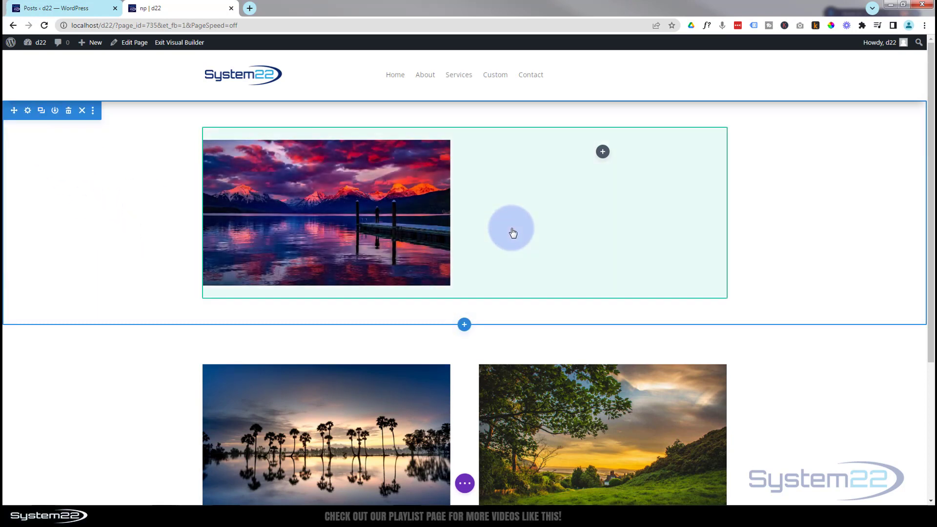
mouse_move(317, 173)
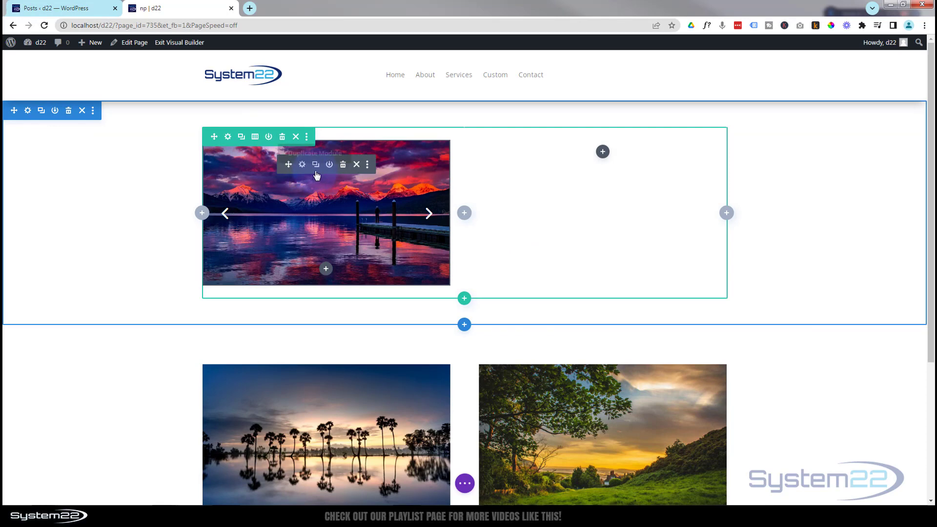
mouse_move(545, 173)
left_mouse_down()
mouse_move(587, 184)
mouse_move(607, 160)
left_mouse_up()
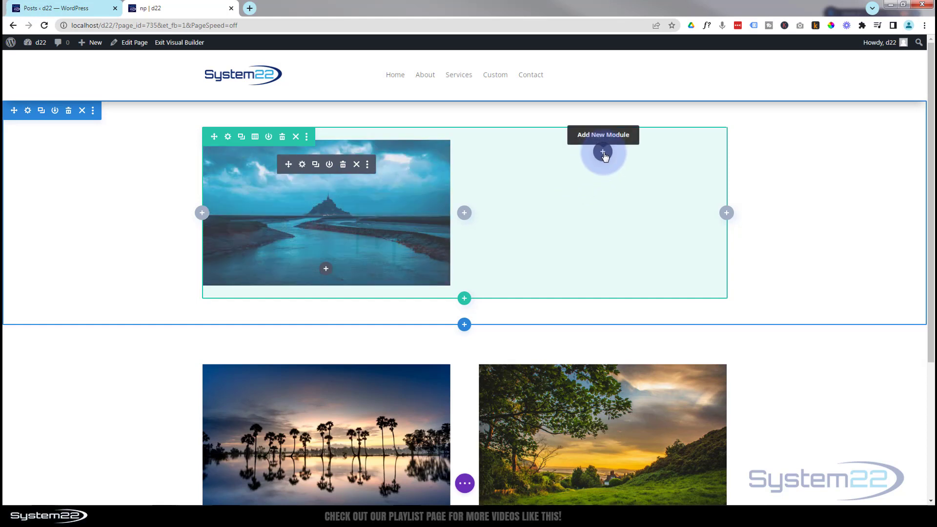
left_click(604, 154)
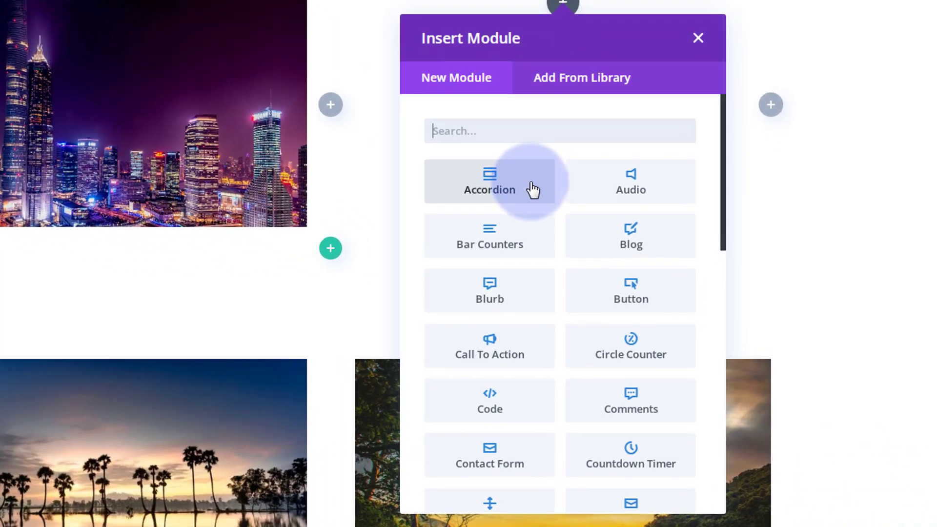
scroll(583, 263, "down", 4)
scroll(534, 189, "down", 8)
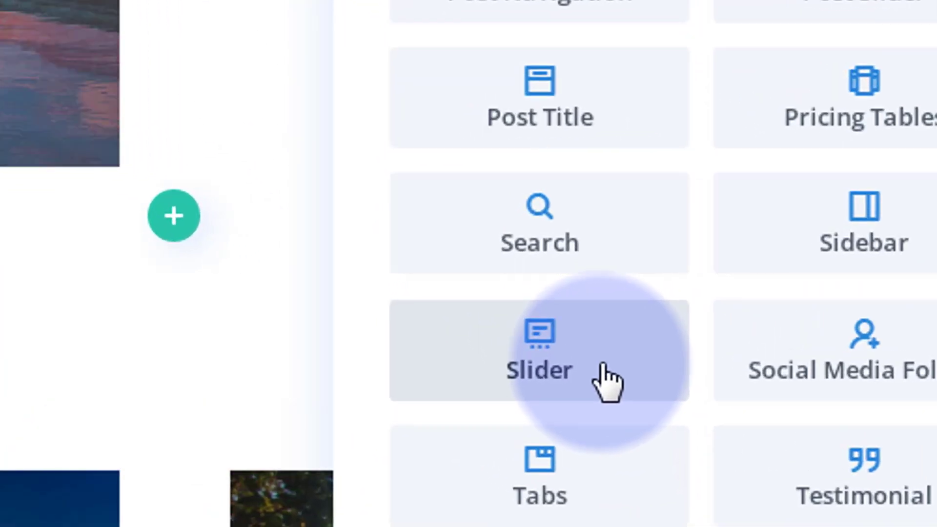
left_click(608, 381)
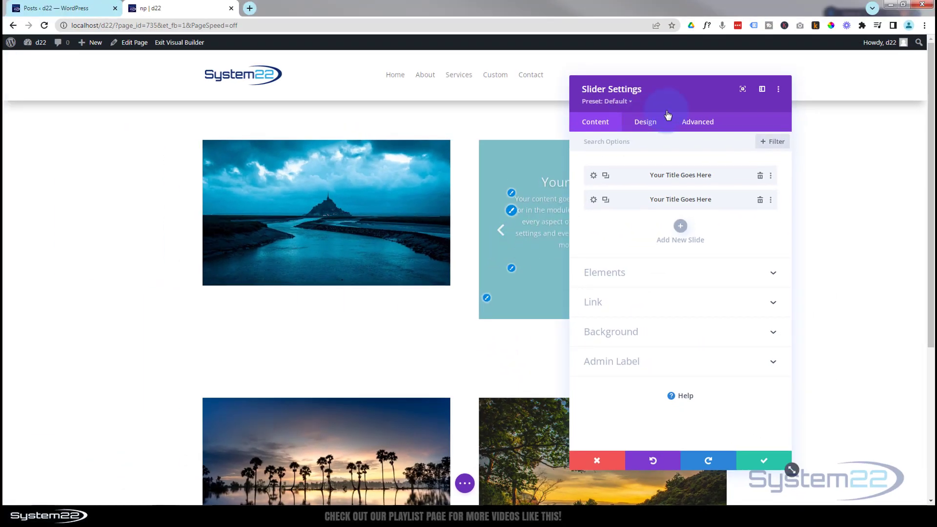
Close the new slider's settings and delete the existing image slider from the first column
left_click_drag(668, 116, 596, 140)
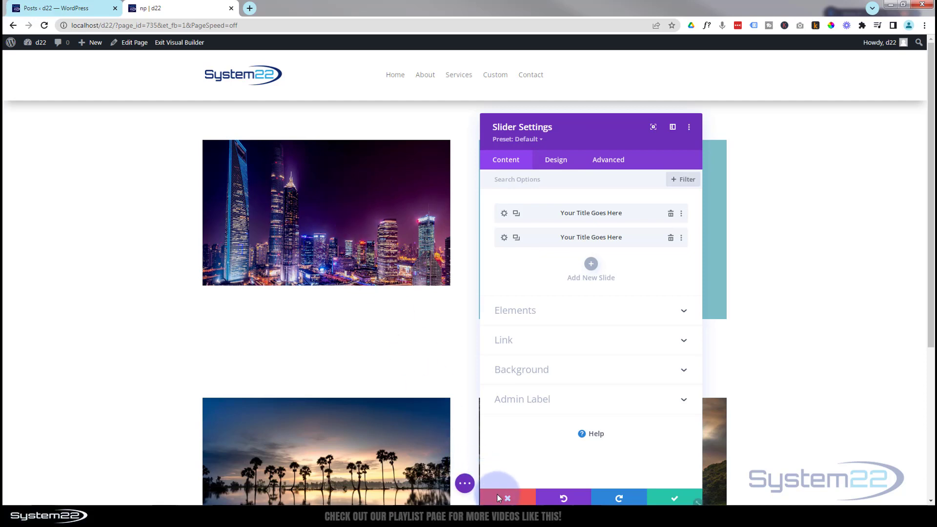
key("Escape")
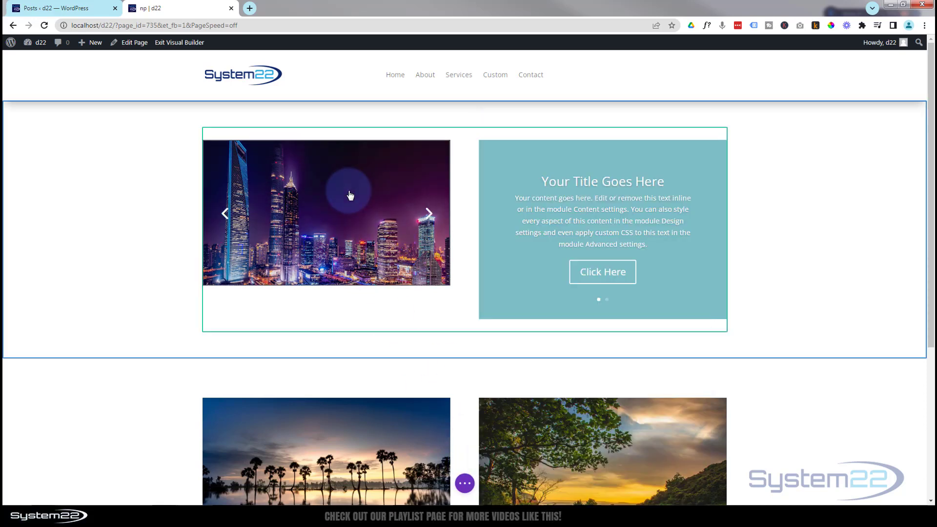
mouse_move(351, 194)
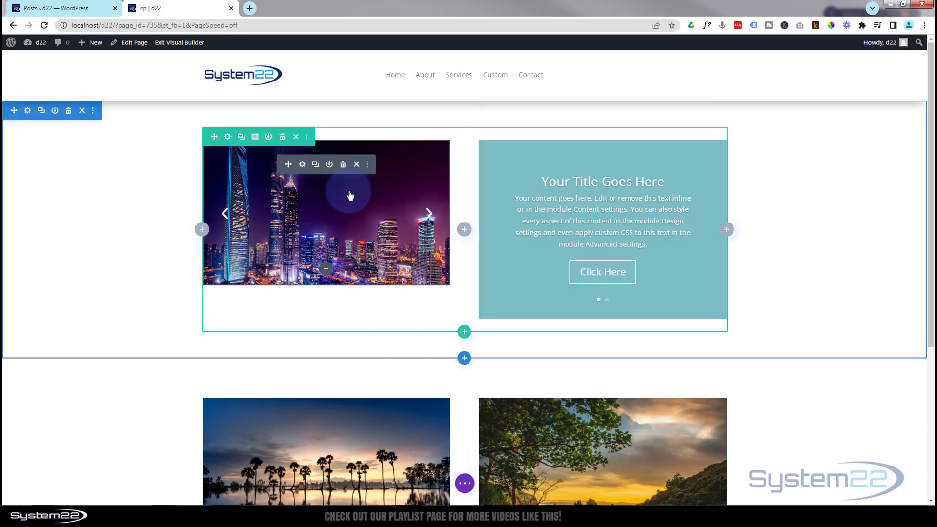
left_click(343, 166)
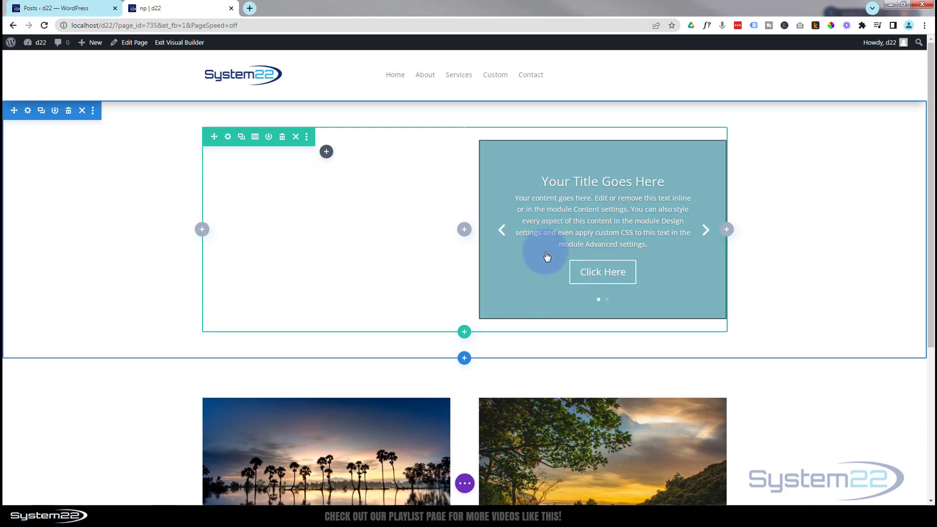
Open the new slider's settings beside it and delete its second slide
mouse_move(561, 225)
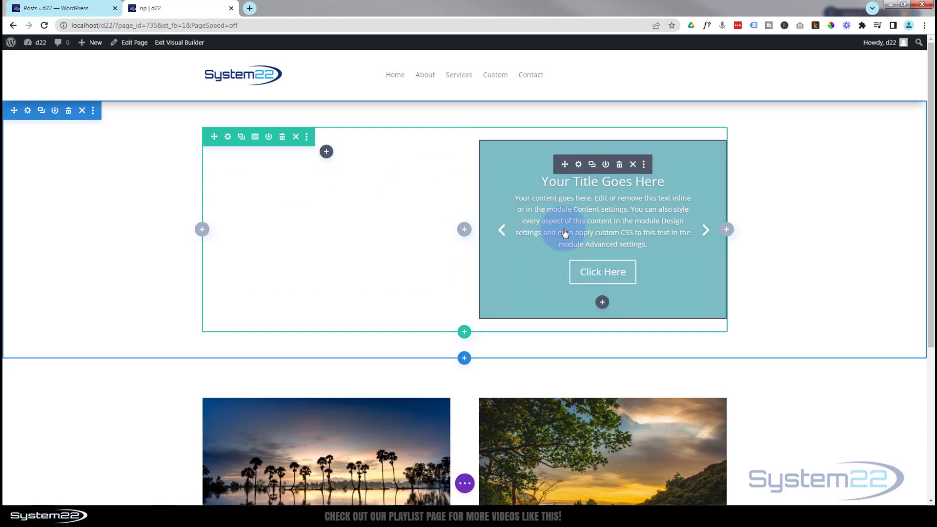
left_click(579, 166)
left_click_drag(591, 130, 364, 134)
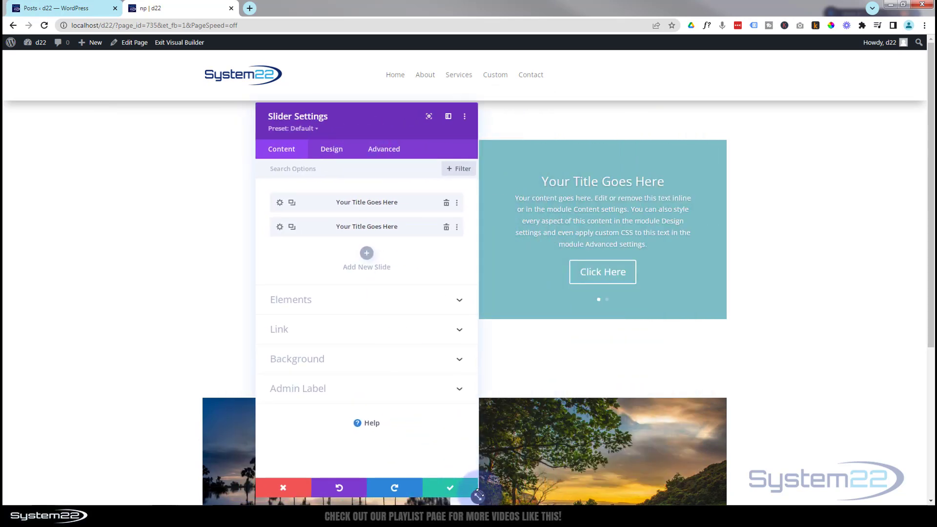
left_click_drag(476, 484, 453, 411)
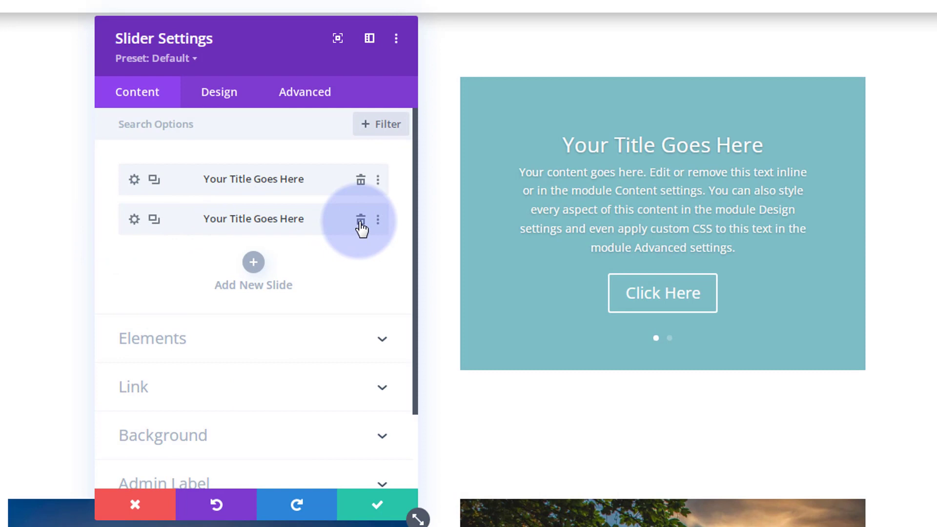
left_click(361, 221)
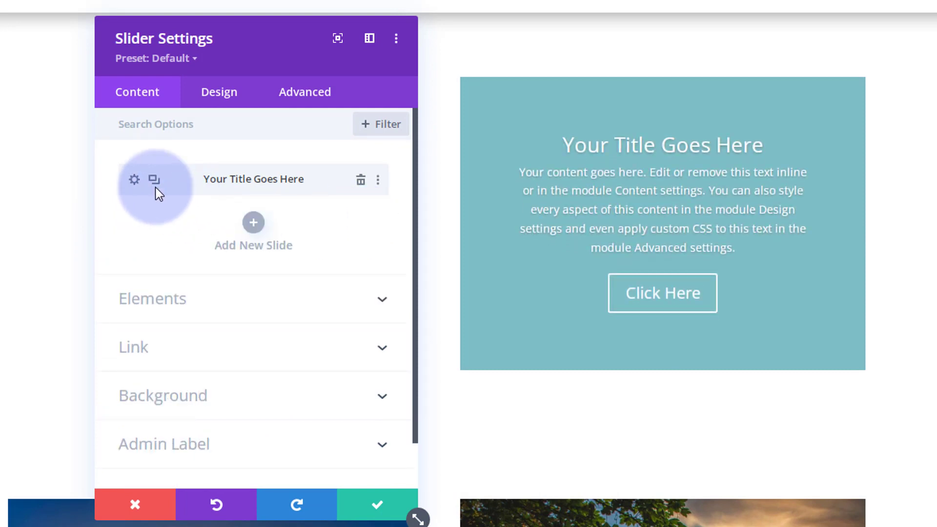
Clear the title and button text in the remaining slide's settings
left_click(134, 180)
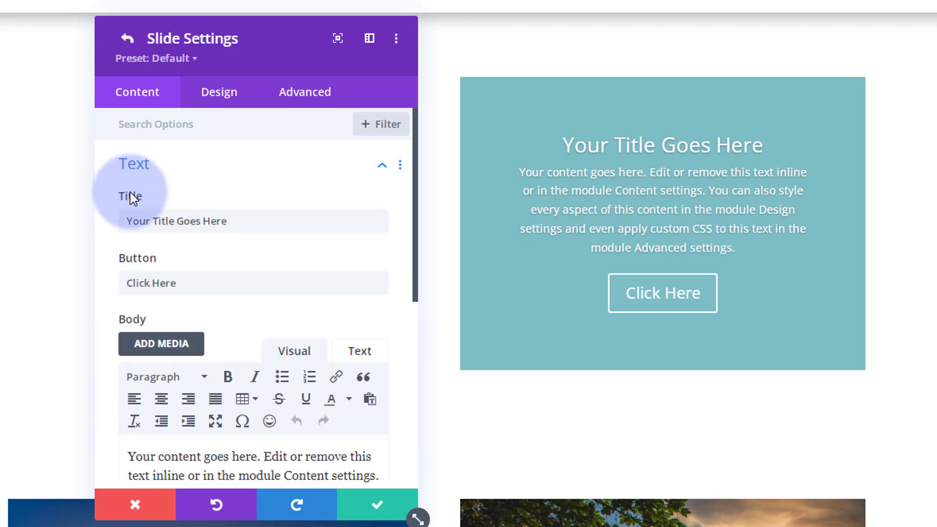
left_click_drag(229, 221, 112, 219)
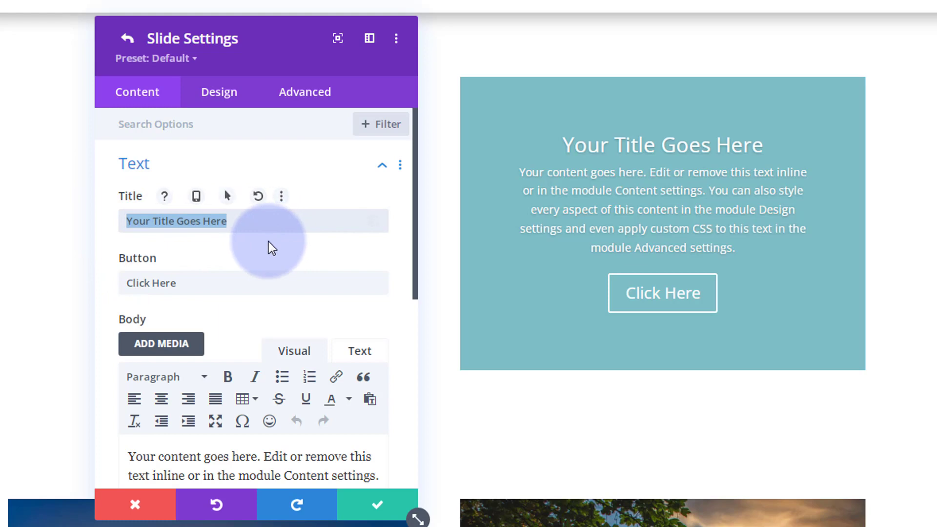
key("BackSpace")
left_click(133, 282)
left_click_drag(133, 282, 215, 268)
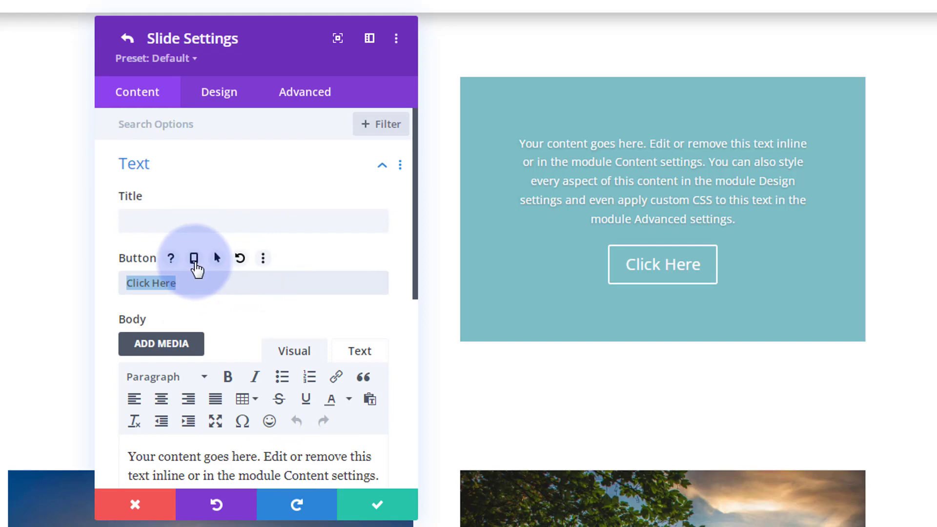
key("BackSpace")
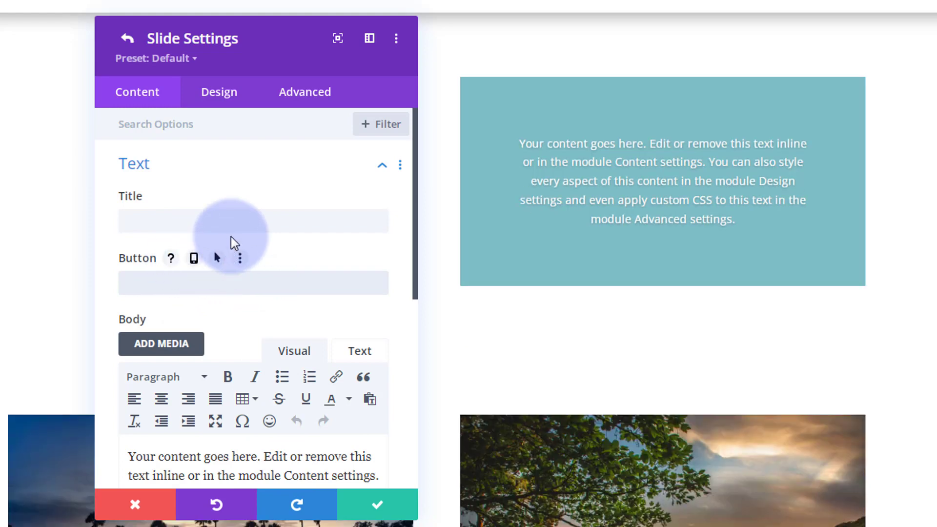
Insert the line "My New Title 1" above the slide's body text and format it as Heading 2
scroll(236, 233, "down", 3)
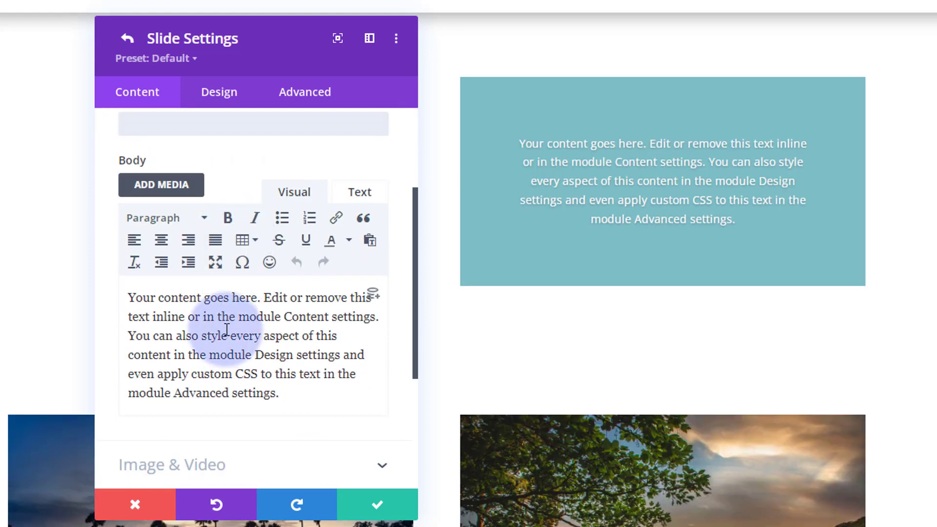
left_click(129, 296)
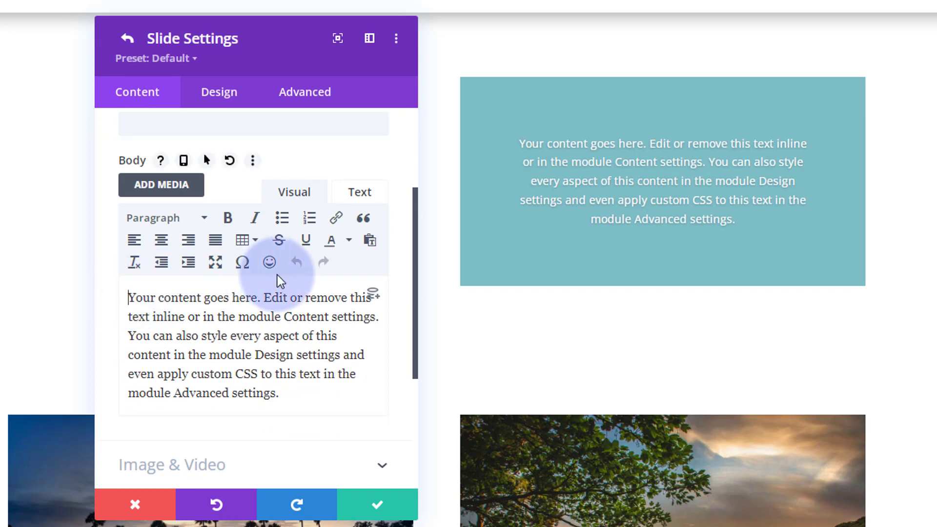
key("Return")
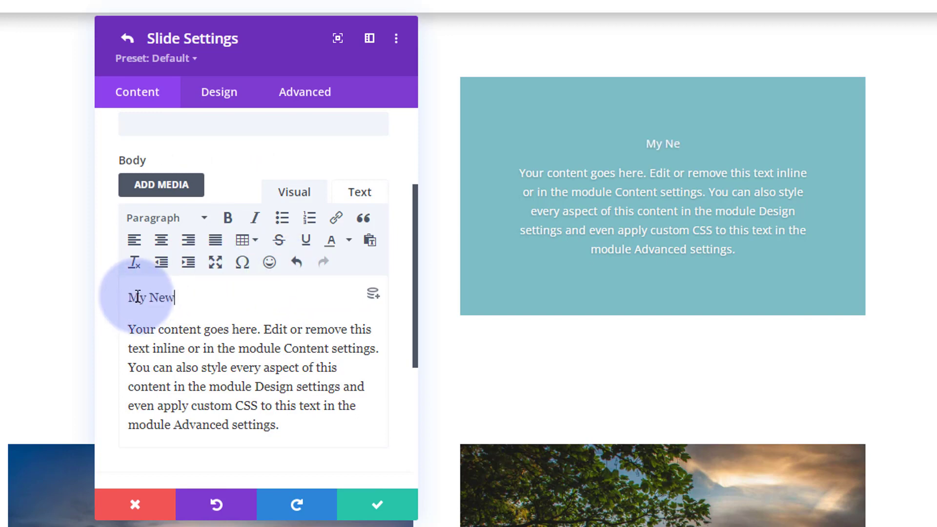
type("My New Title 1")
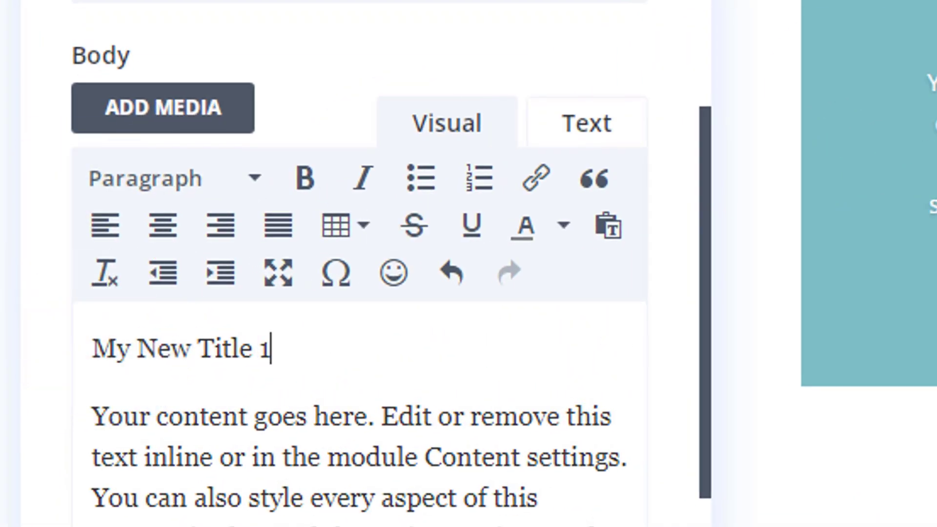
left_click_drag(284, 350, 93, 349)
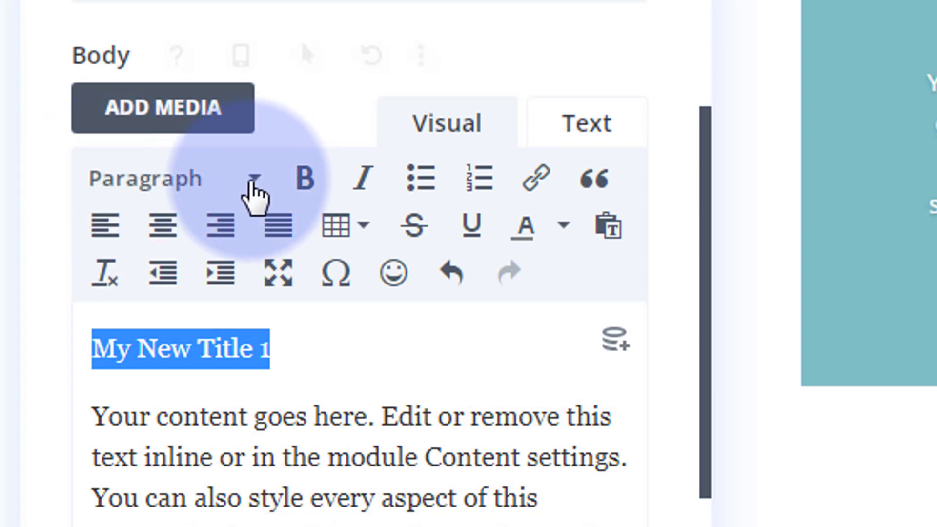
left_click(256, 181)
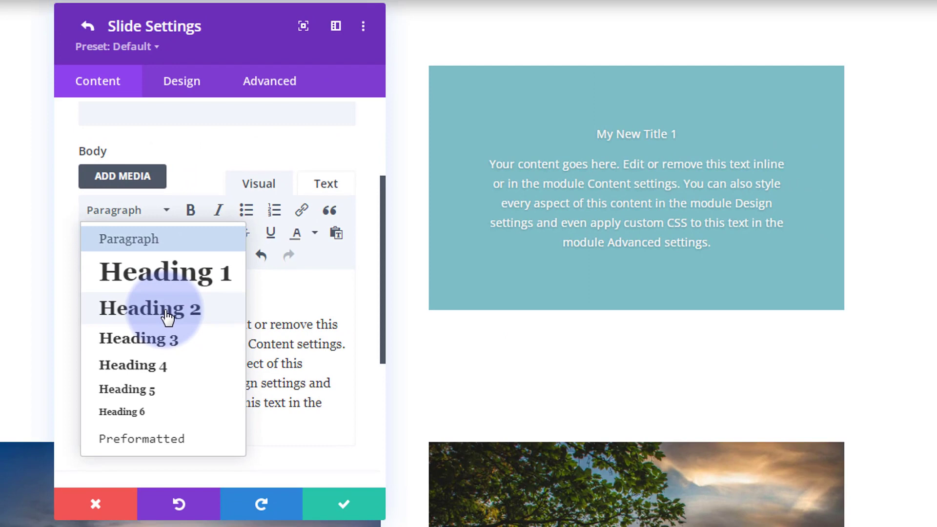
left_click(167, 312)
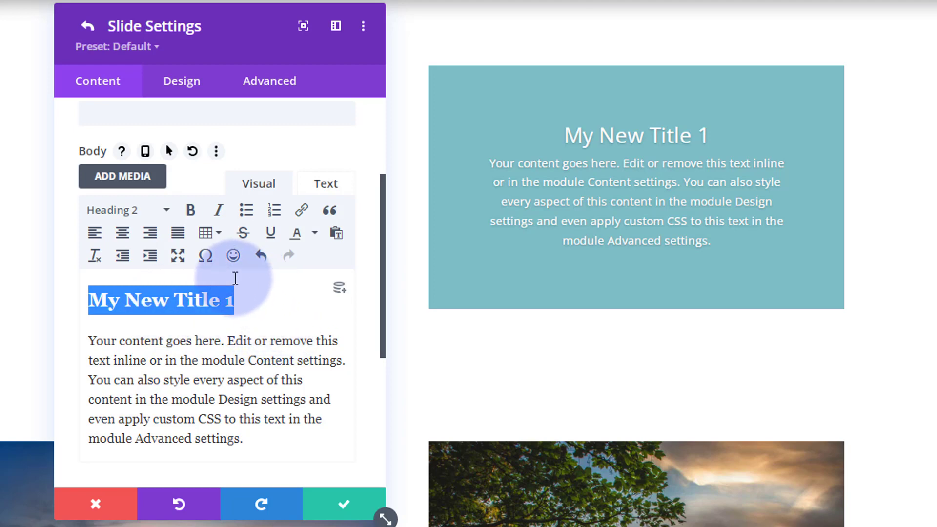
Set the slide's Module Link URL to "#" and keep its link target as In The Same Window
scroll(235, 278, "down", 3)
scroll(235, 278, "down", 3)
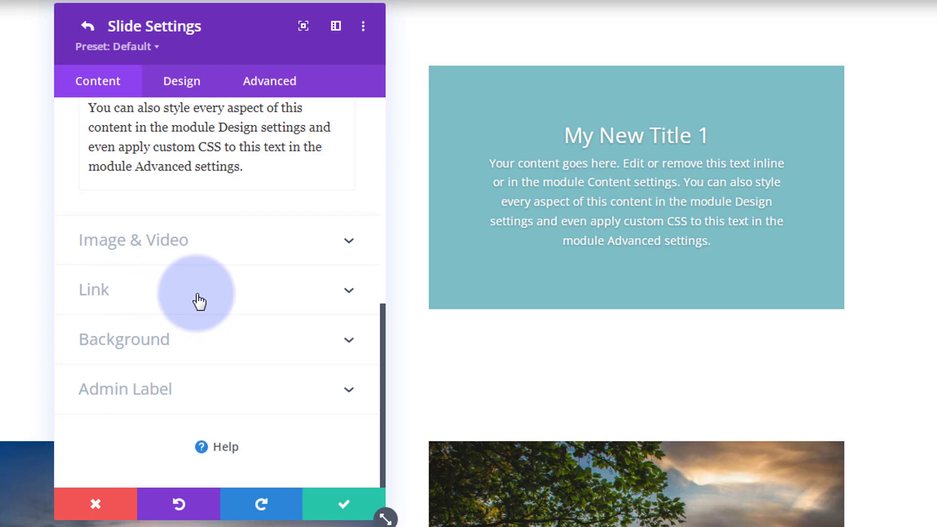
left_click(146, 293)
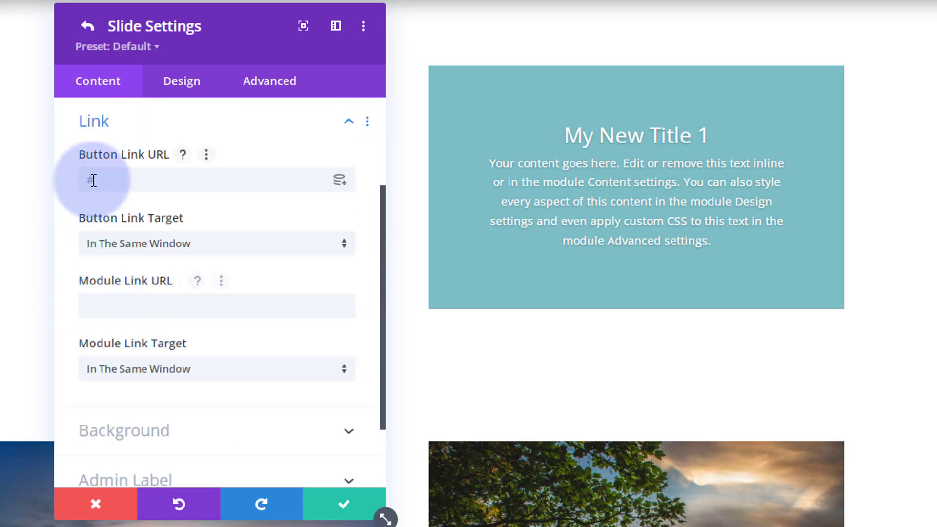
left_click(101, 180)
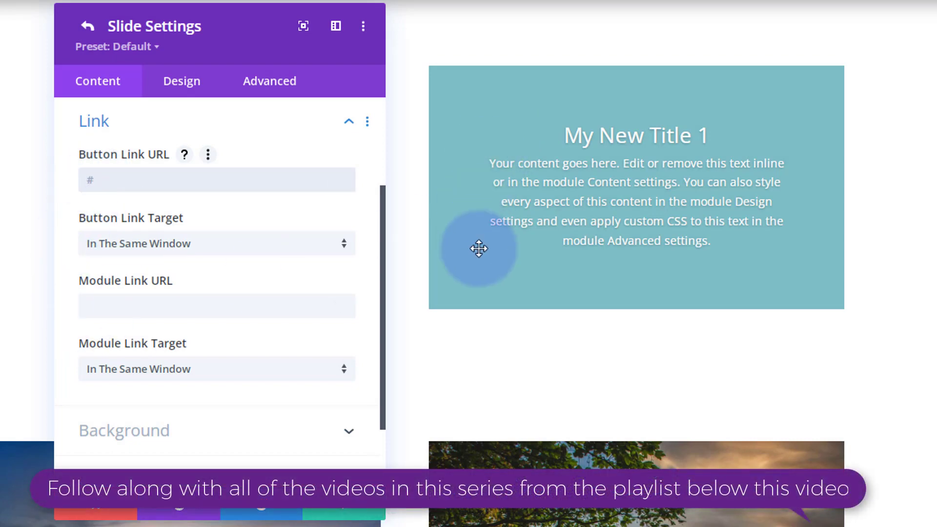
left_click(87, 307)
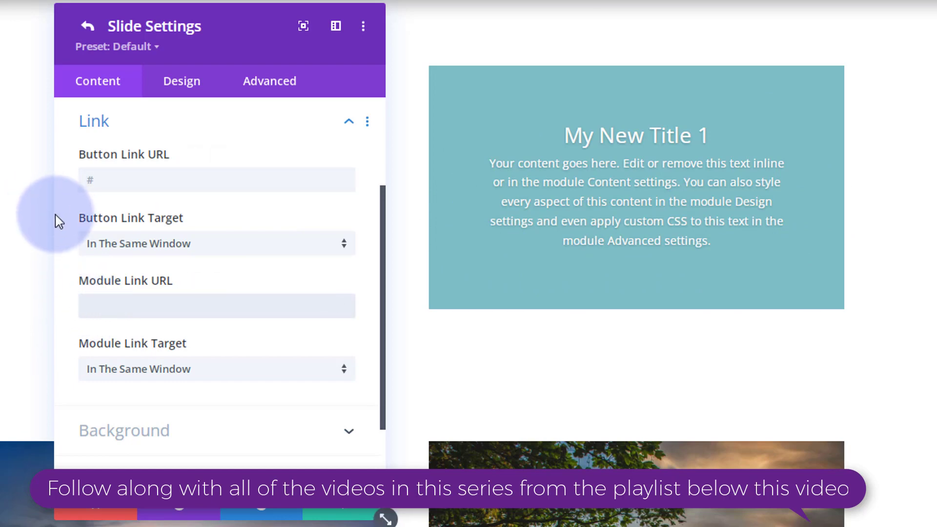
type("#")
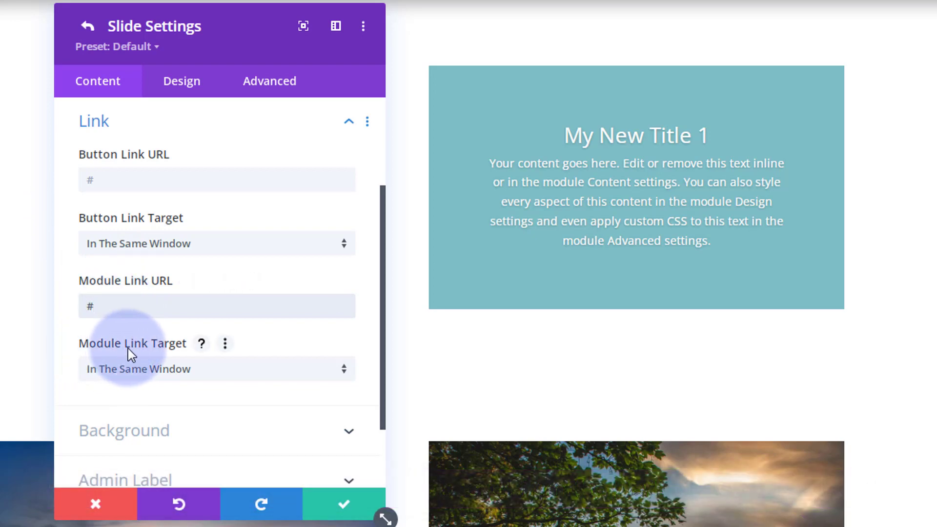
left_click(189, 373)
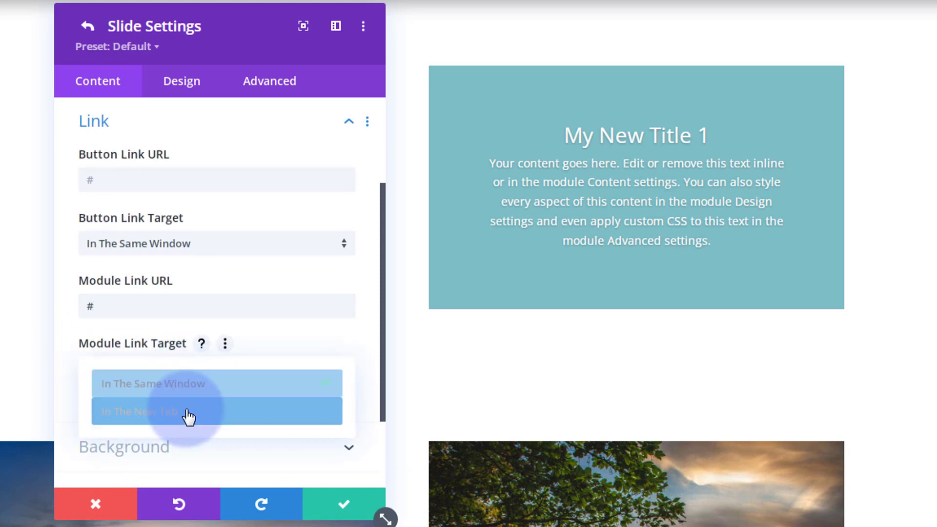
left_click(66, 357)
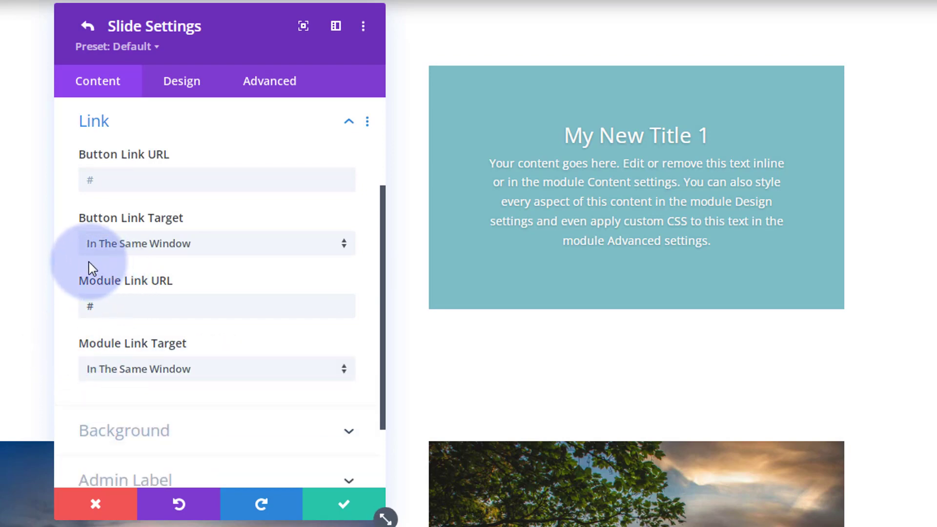
Set the slide's background colour to black
scroll(88, 268, "down", 2)
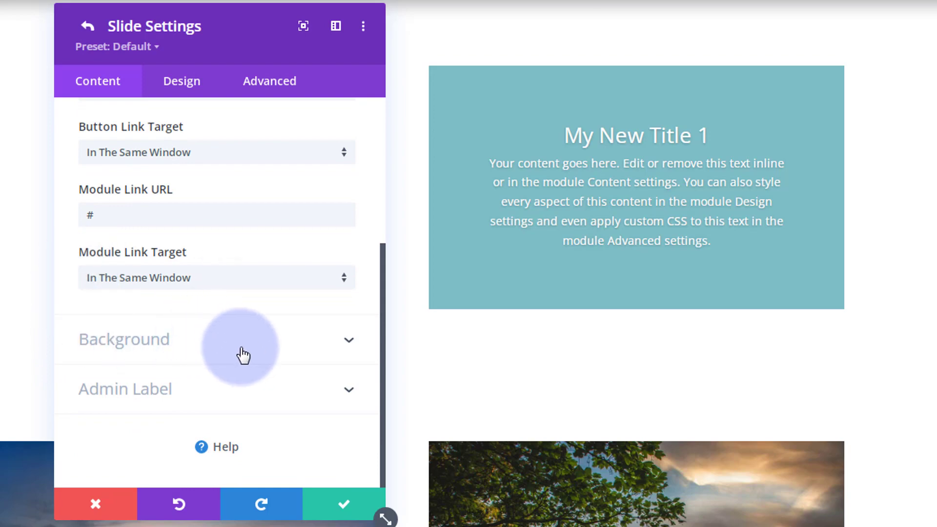
left_click(243, 355)
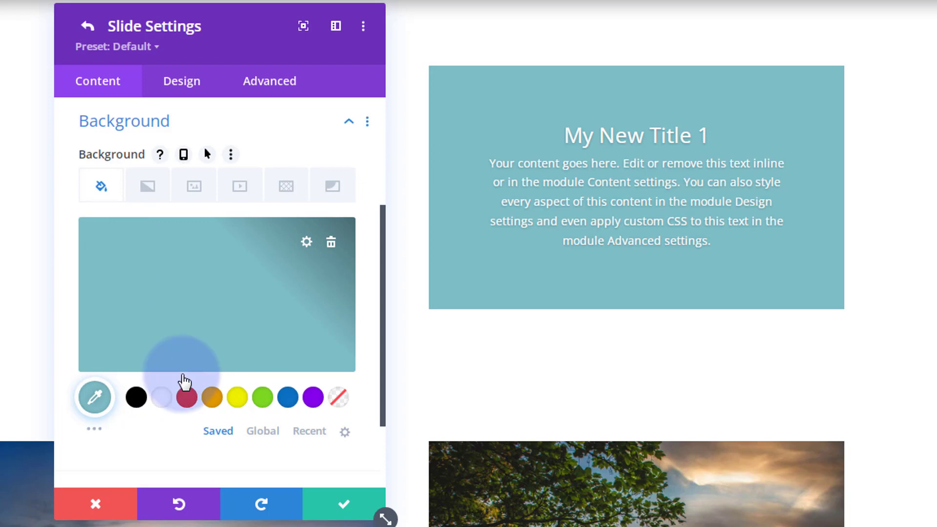
left_click(136, 400)
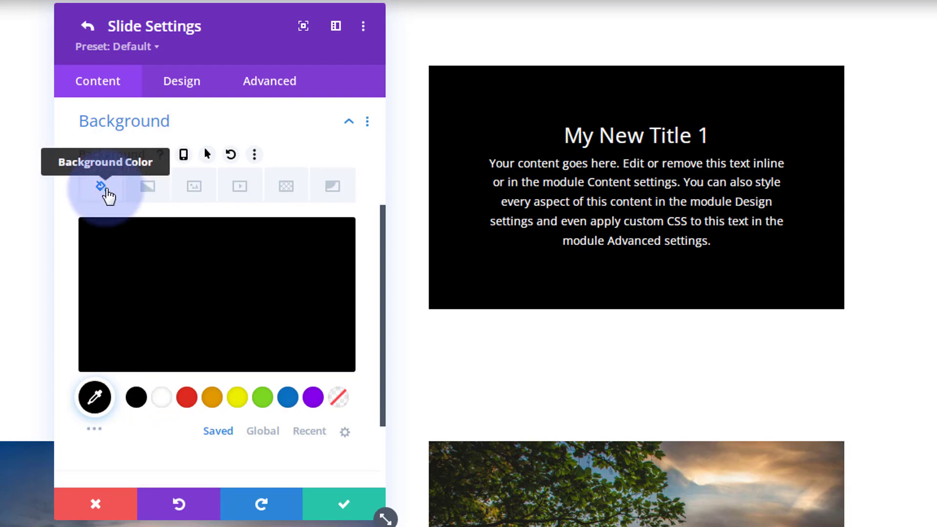
Add the city skyline picture opt1.jpg from the media library as the slide's background image
left_click(195, 188)
left_click(216, 288)
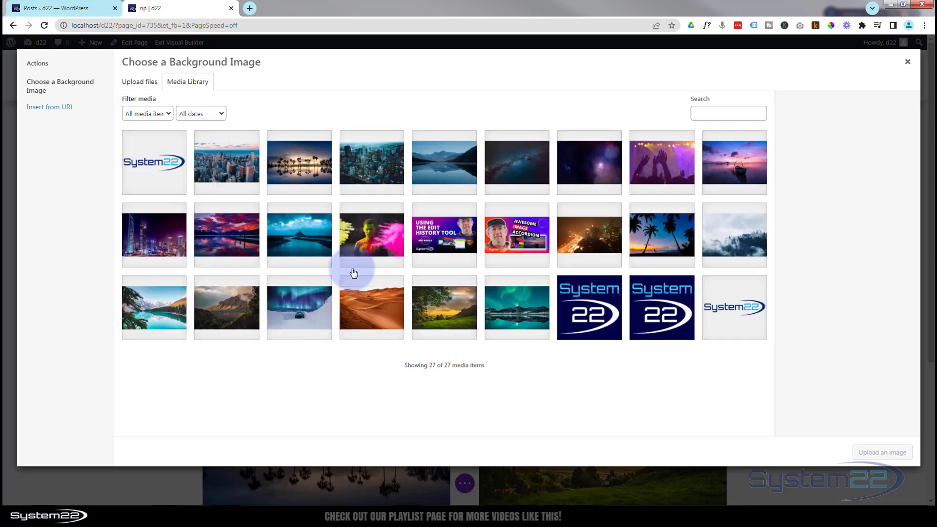
left_click(227, 161)
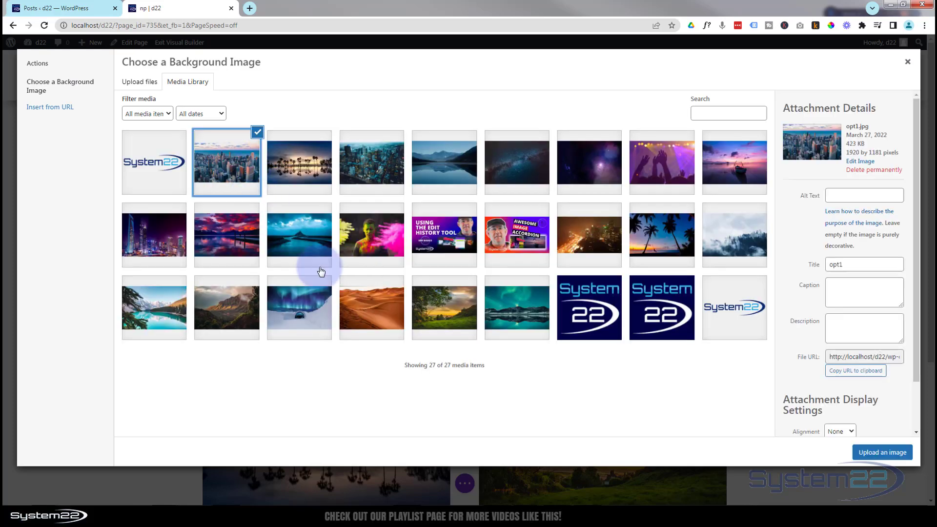
left_click(883, 454)
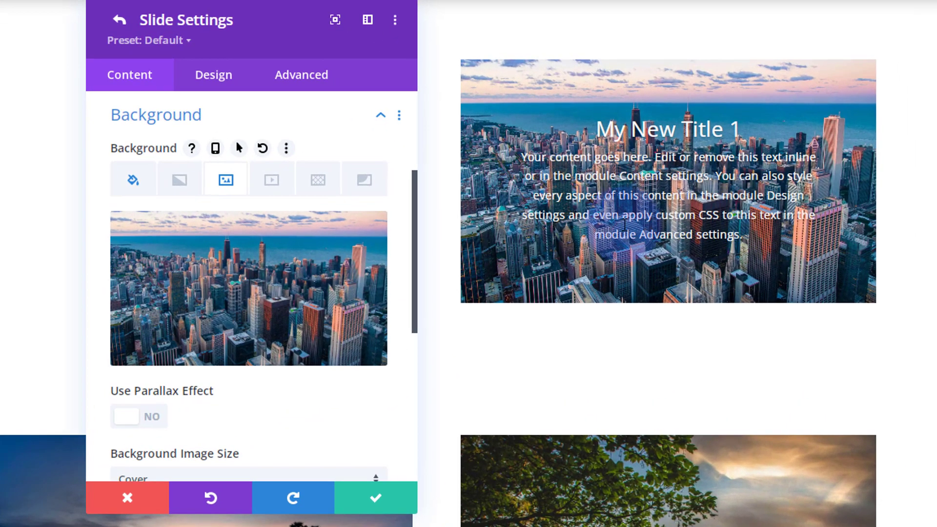
Change the Background Image Blend so the skyline image blends with the slide's black background colour
mouse_move(409, 285)
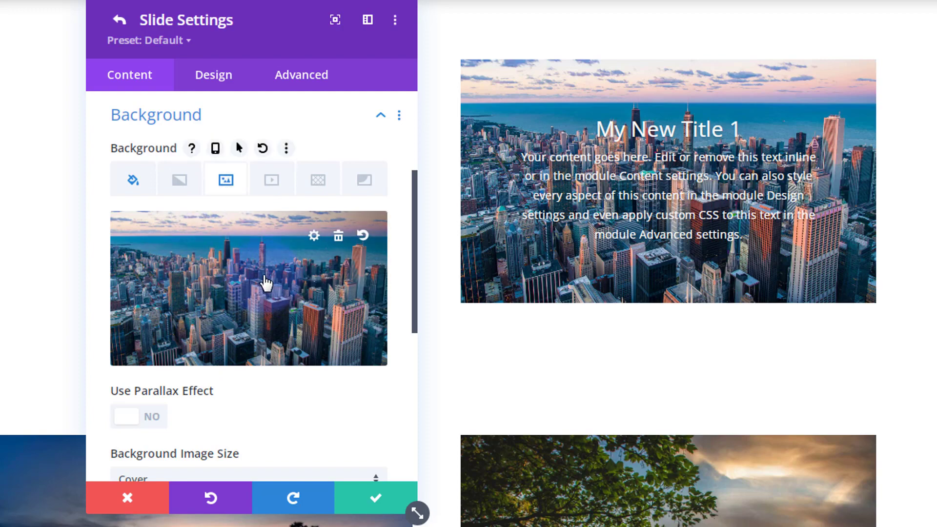
scroll(263, 279, "down", 3)
scroll(262, 275, "down", 3)
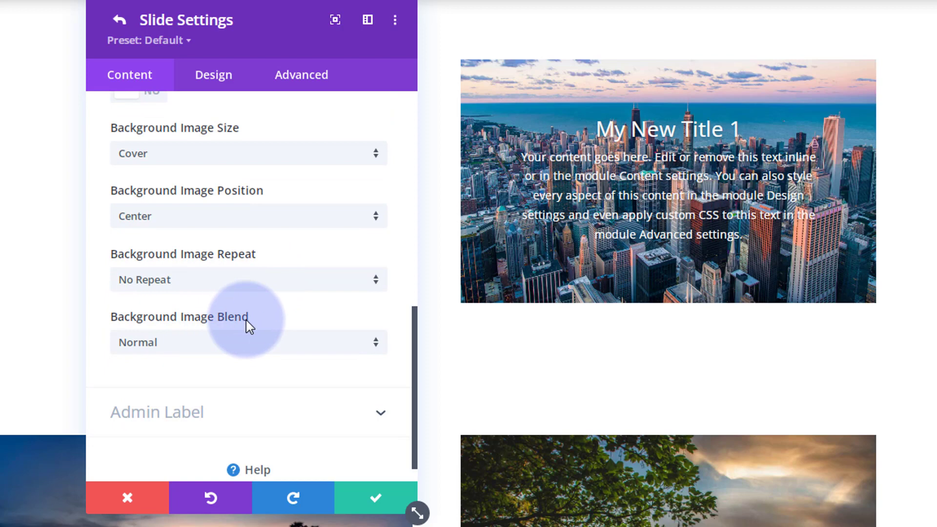
left_click(255, 344)
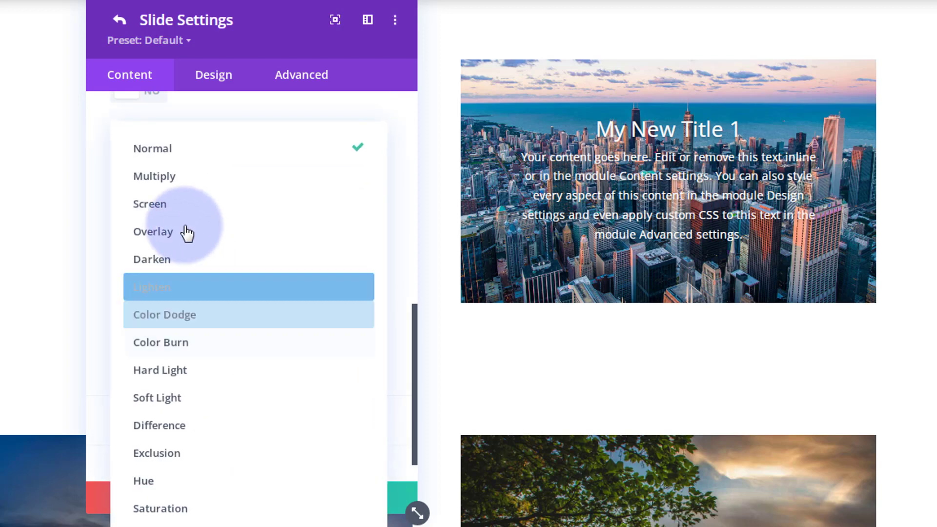
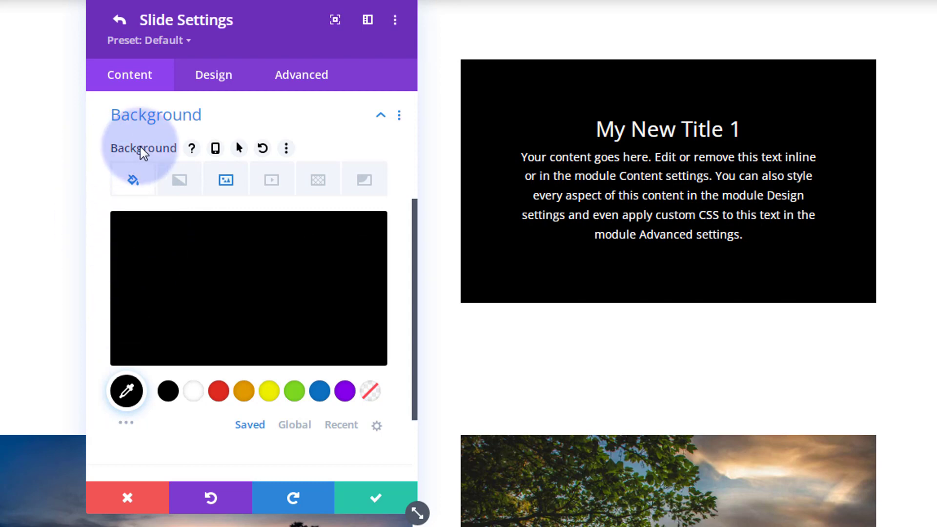
Enable hover options for the slide's background and make the desktop background colour fully transparent, rgba(0,0,0,0)
scroll(130, 338, "up", 3)
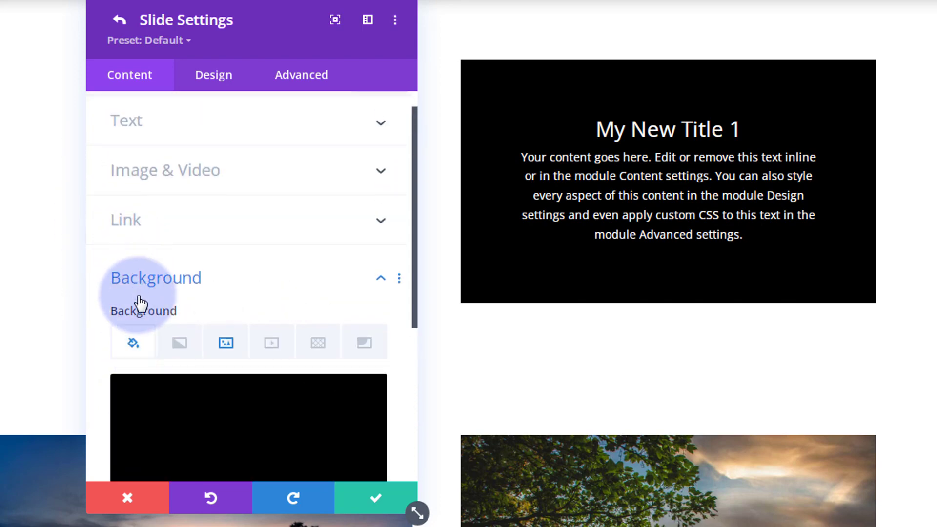
scroll(113, 293, "down", 3)
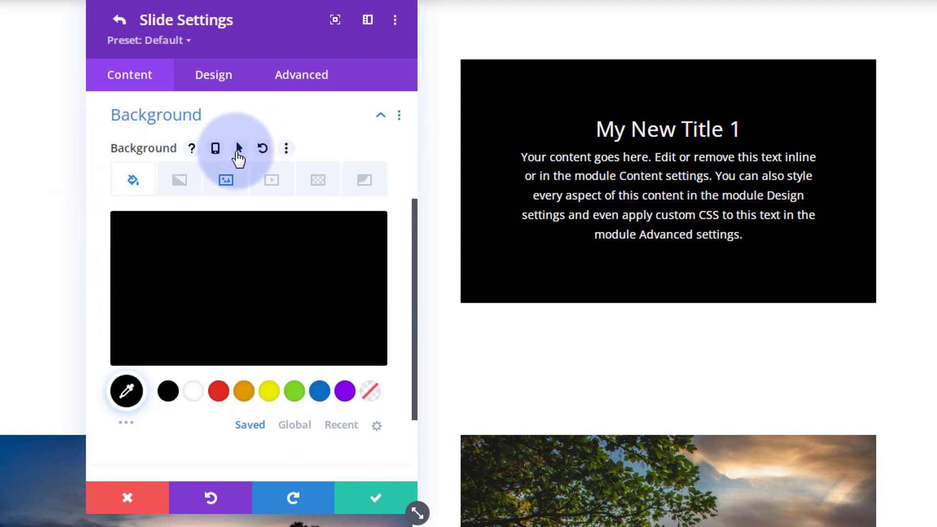
left_click(239, 148)
left_click(179, 183)
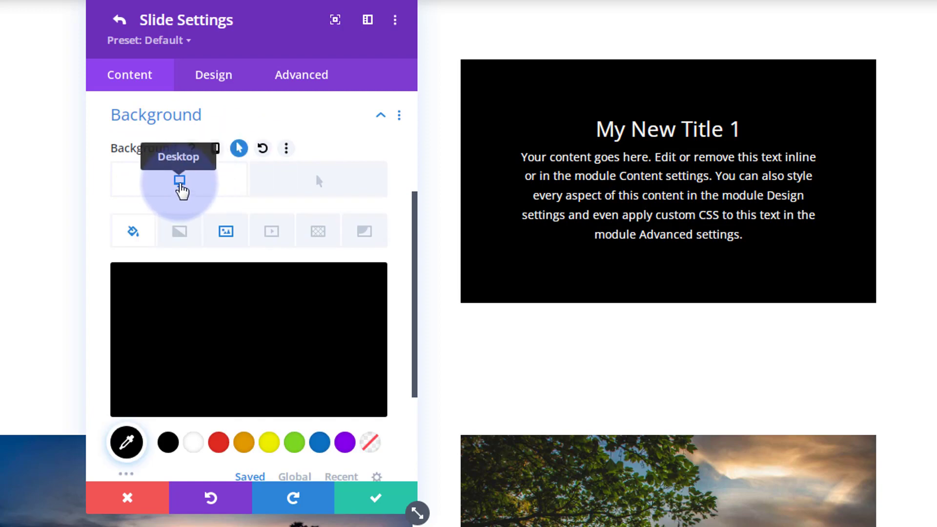
left_click(330, 184)
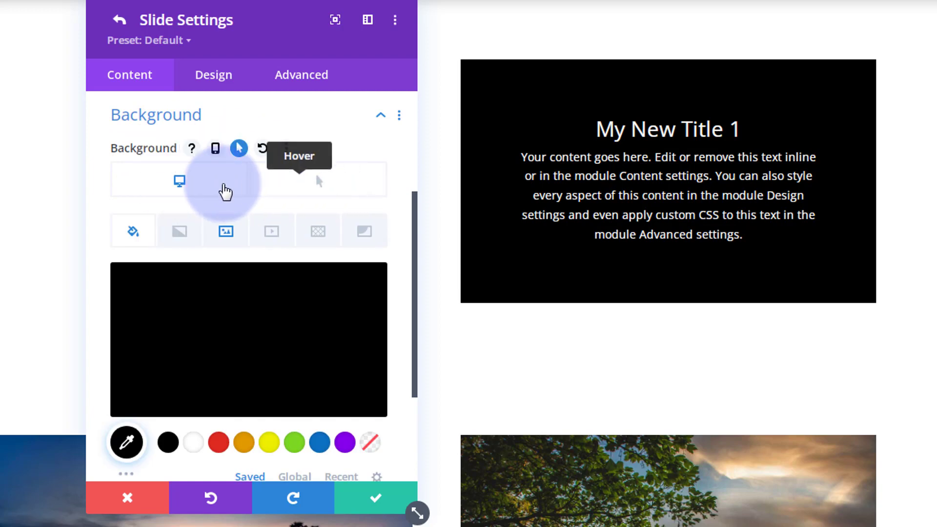
left_click(194, 187)
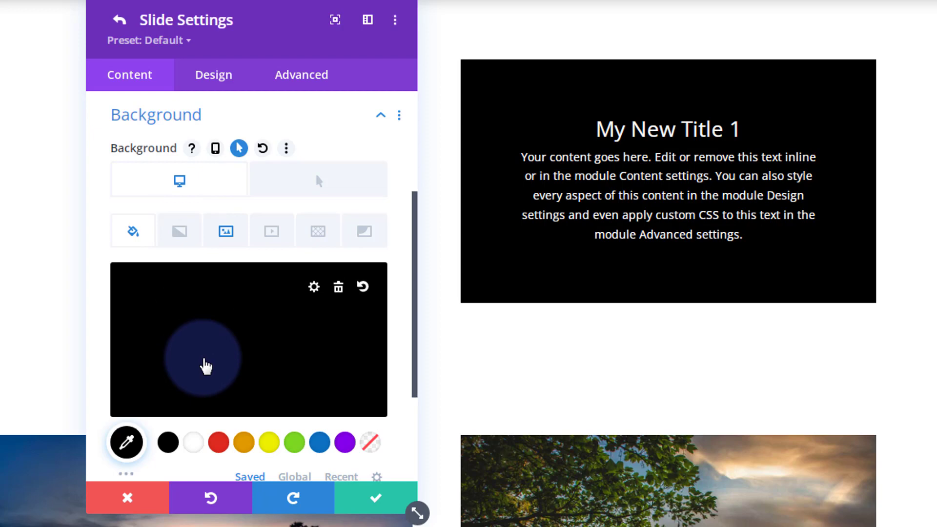
left_click(214, 363)
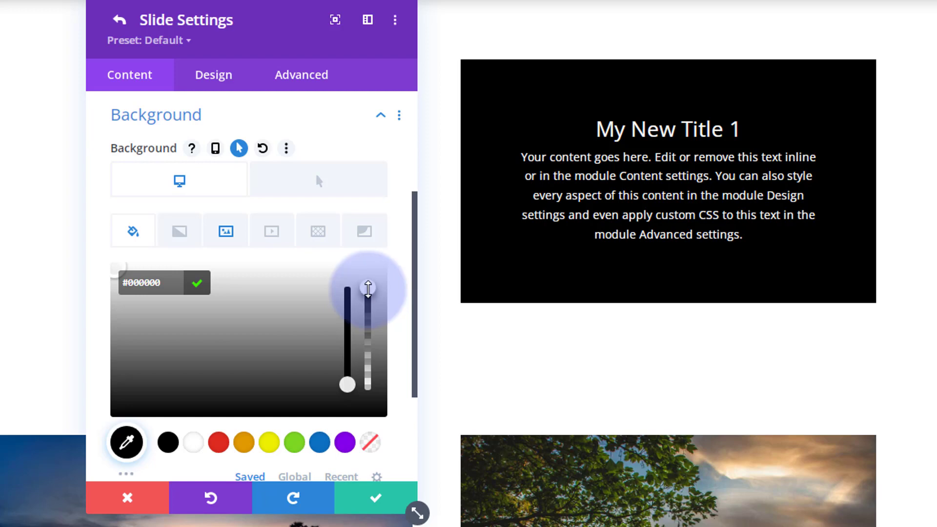
left_click_drag(368, 288, 368, 371)
left_click_drag(372, 406, 373, 425)
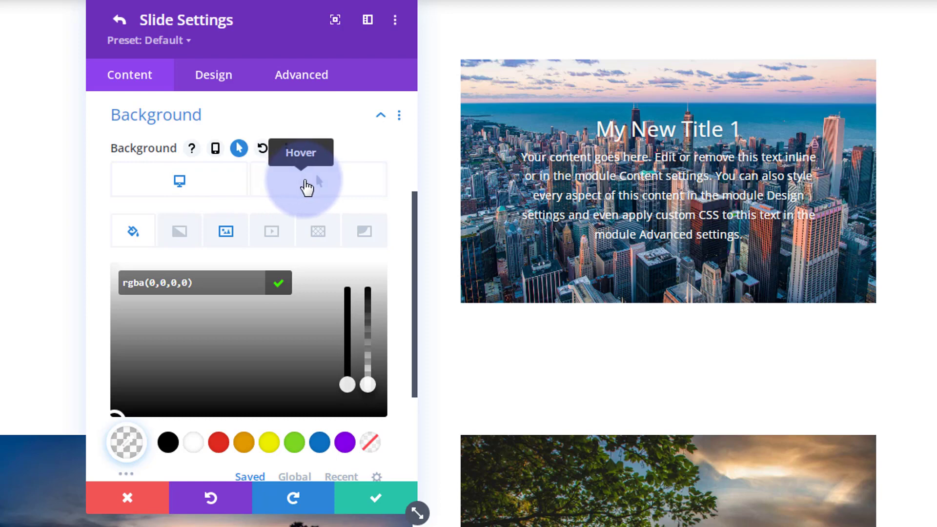
Set the slide's hover background colour to semi-transparent black, rgba(0,0,0,0.51), and save the slide settings
left_click(329, 188)
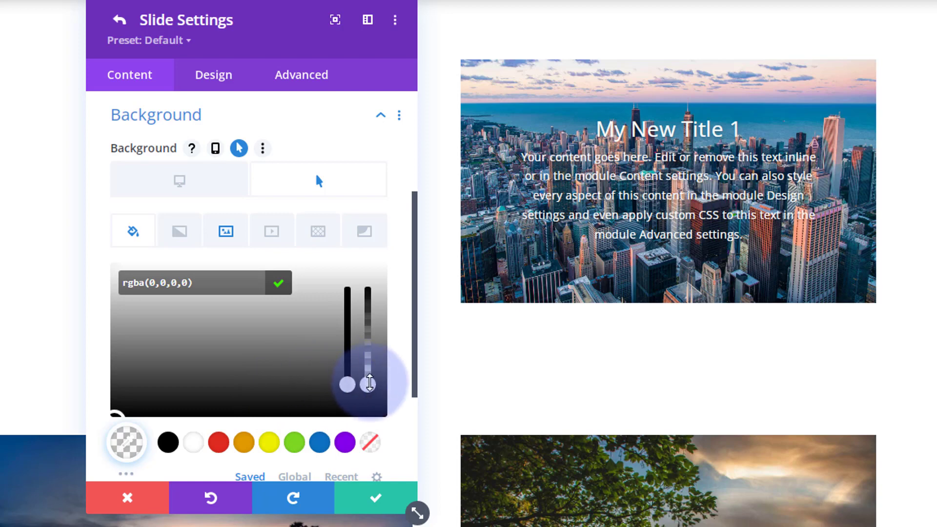
left_click_drag(368, 385, 364, 348)
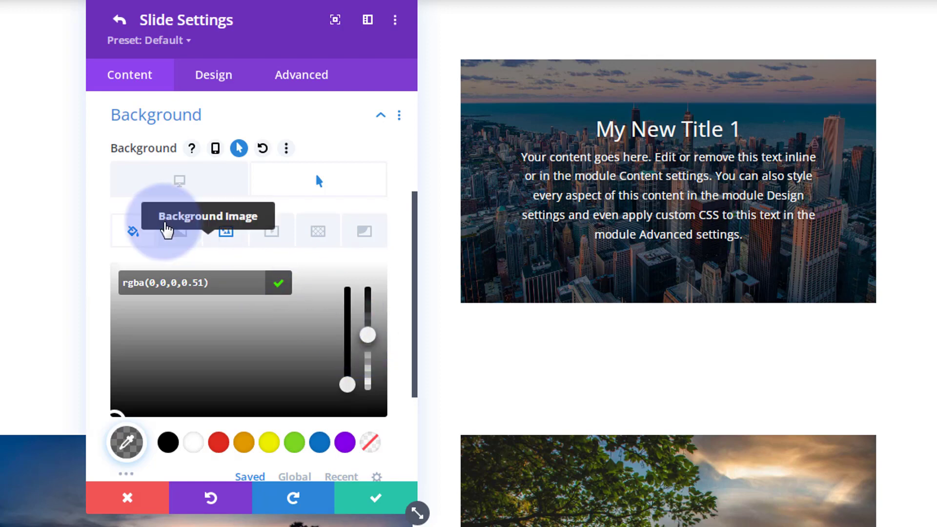
left_click(178, 189)
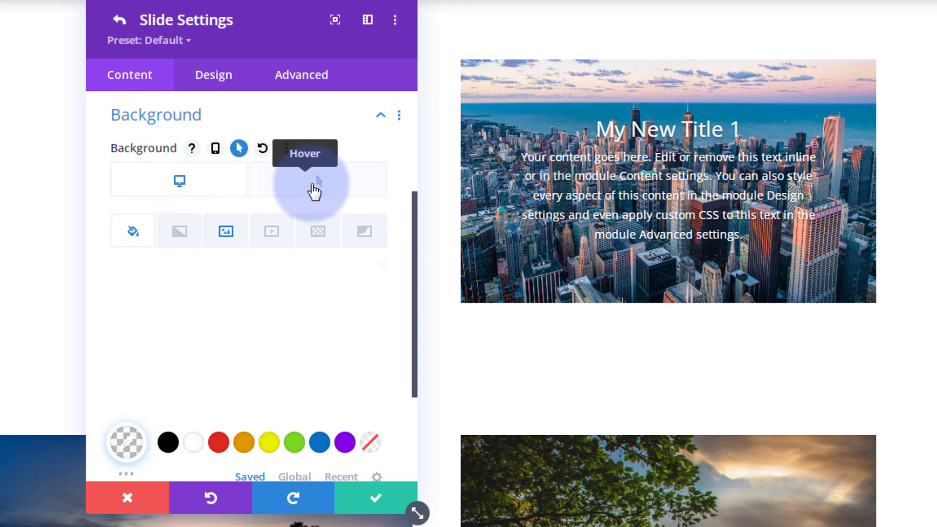
left_click(316, 191)
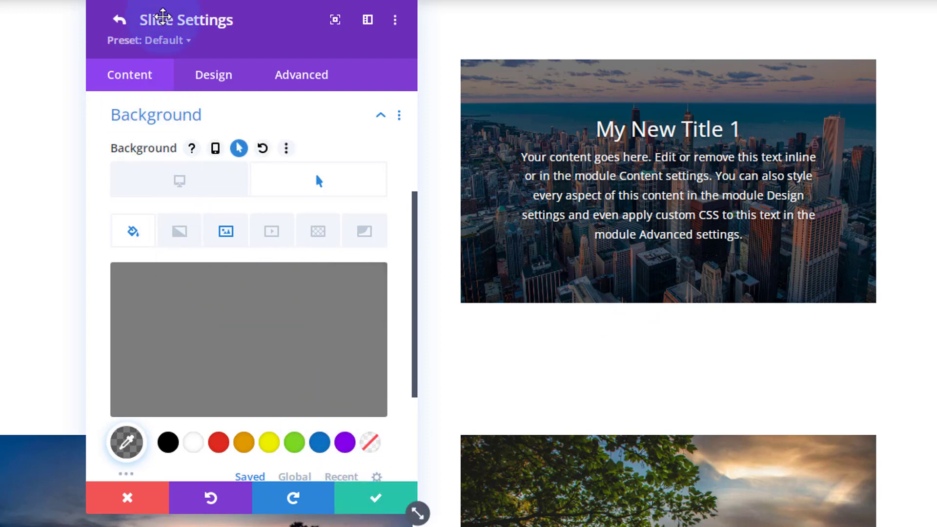
left_click(370, 497)
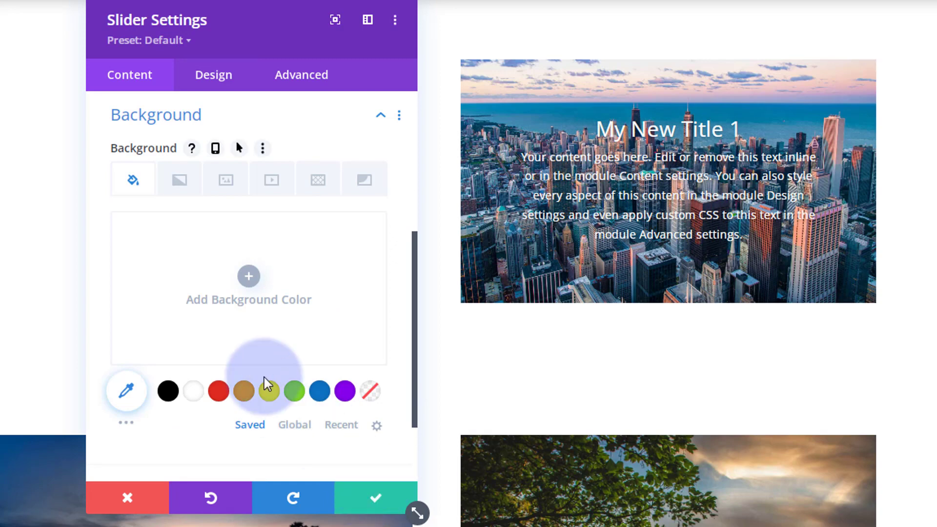
Set the slider's height to 300px in its sizing options
scroll(251, 347, "up", 5)
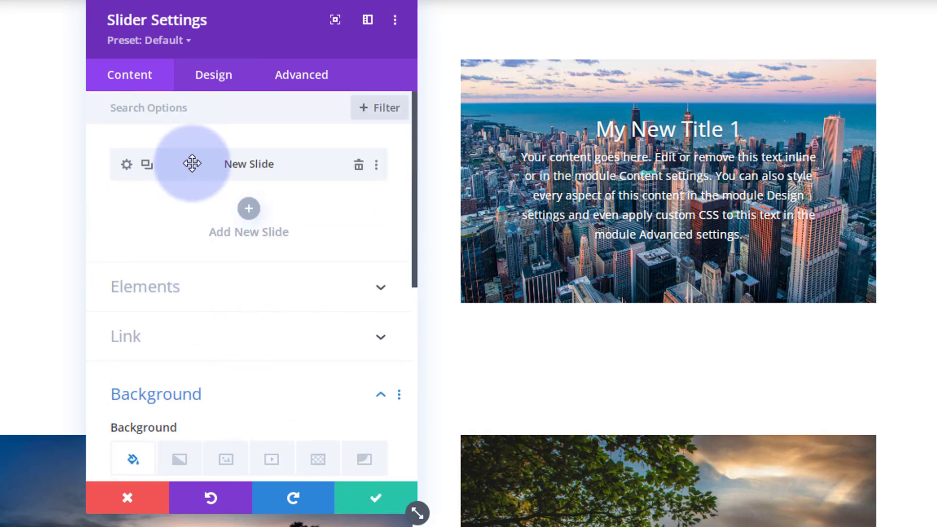
left_click(216, 76)
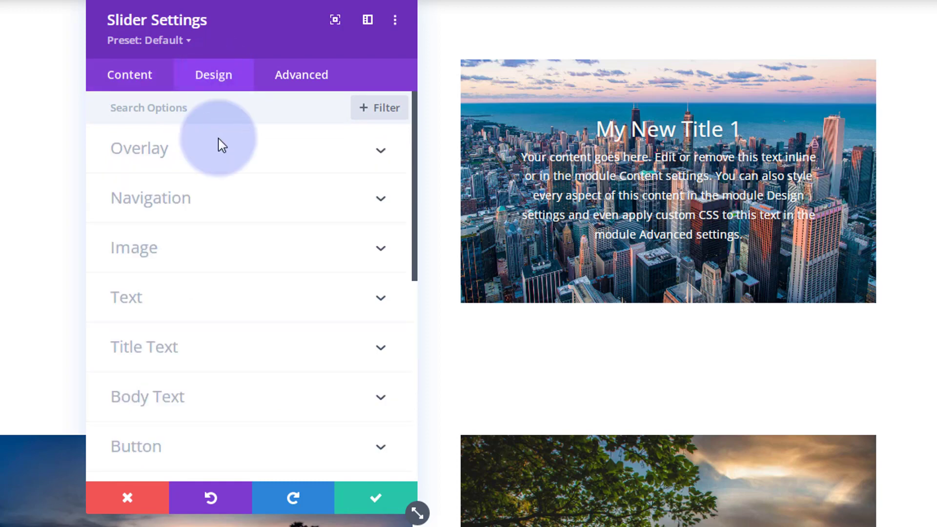
scroll(247, 240, "down", 1)
scroll(246, 239, "down", 4)
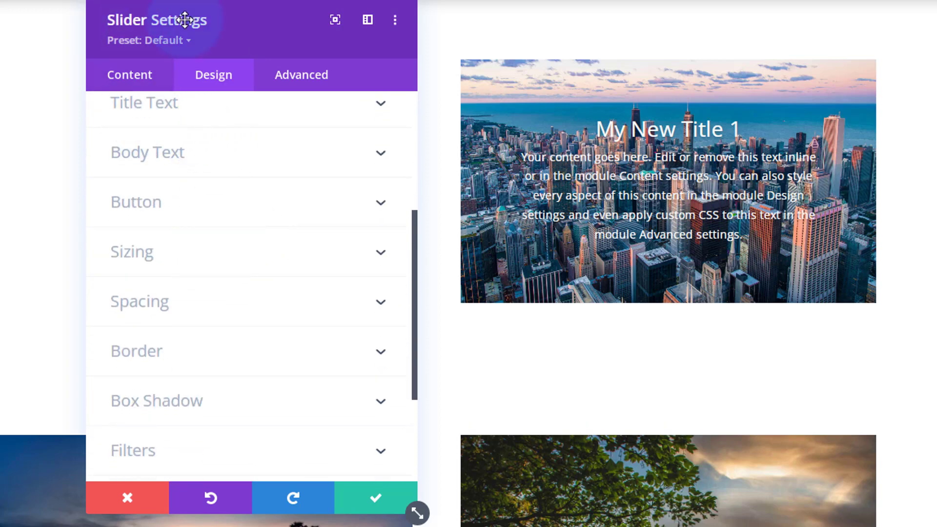
left_click(196, 257)
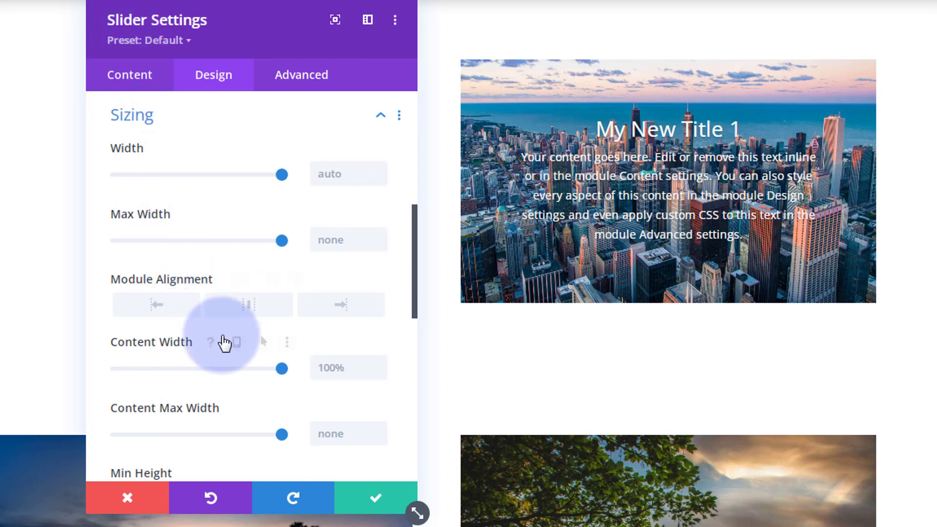
scroll(227, 330, "down", 2)
scroll(227, 331, "down", 4)
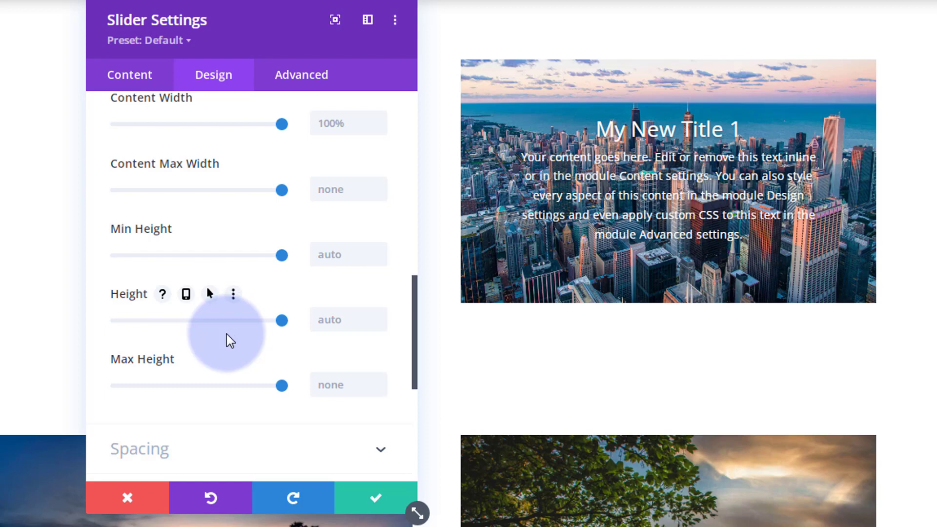
left_click(333, 321)
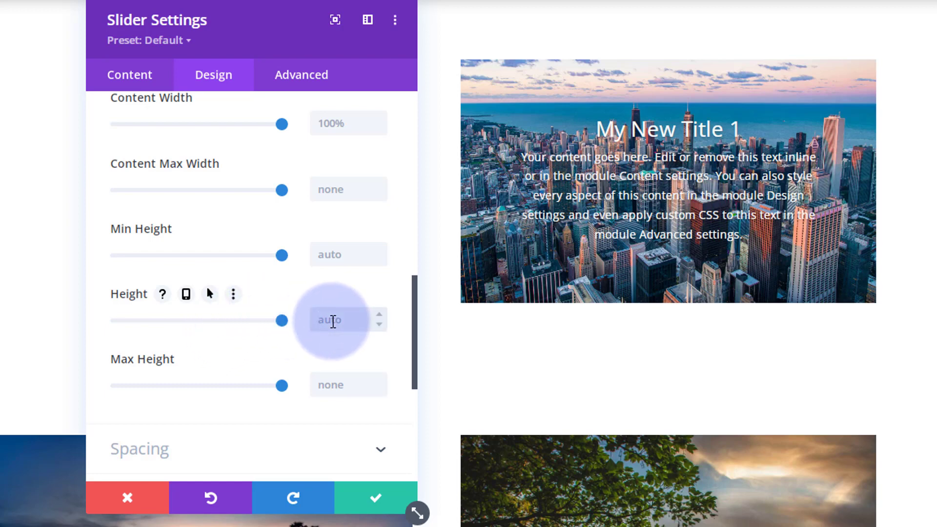
type("300px")
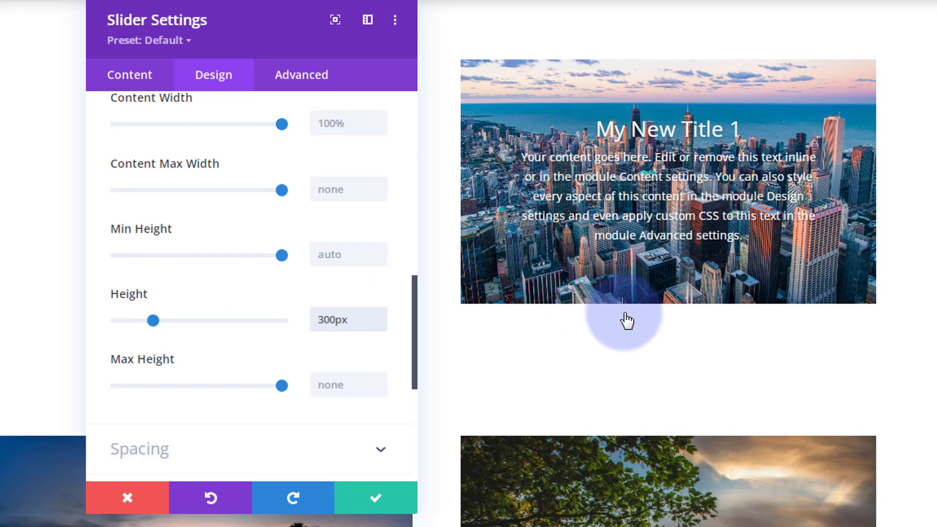
Enable responsive values for the slider's height and set the tablet height to 350px
mouse_move(220, 381)
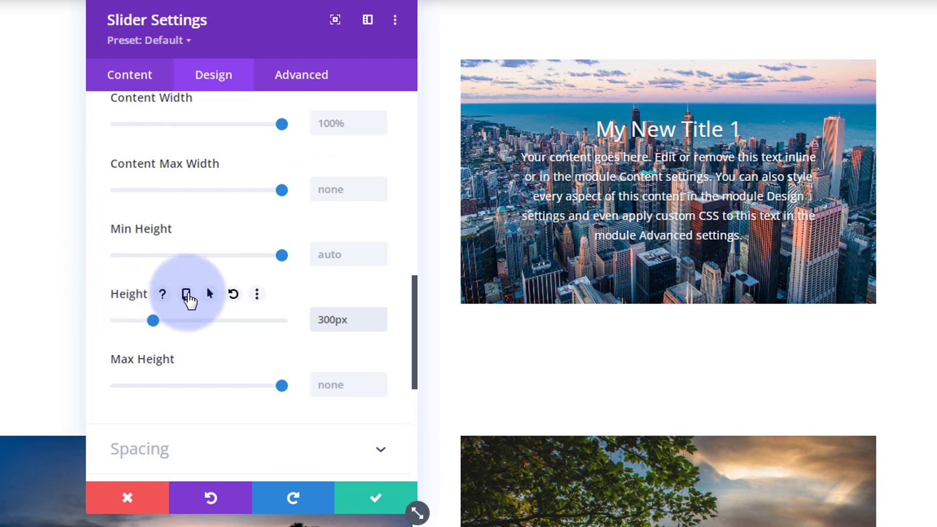
left_click(187, 294)
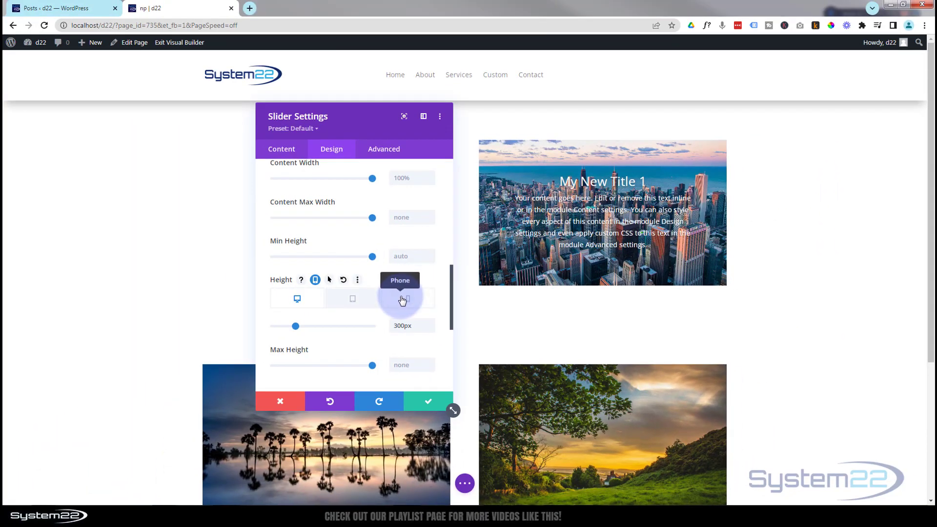
left_click(353, 303)
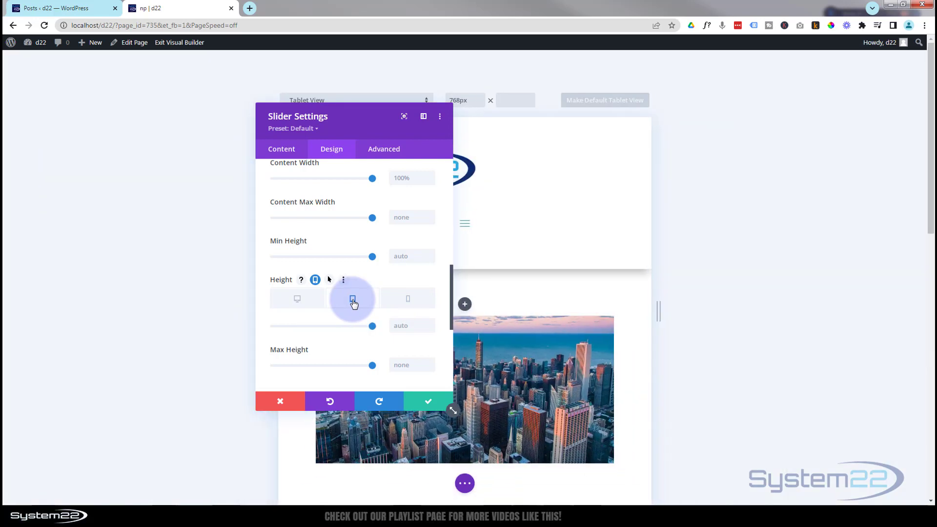
left_click_drag(359, 127, 198, 129)
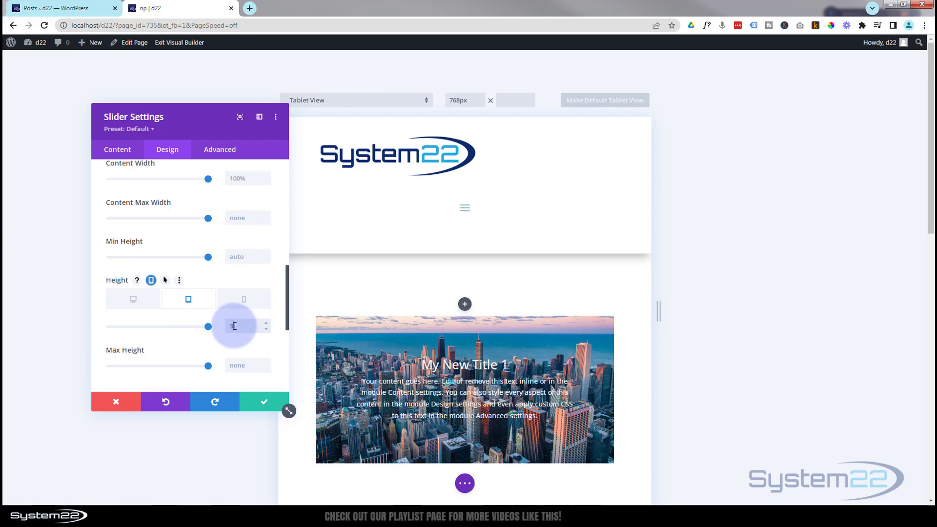
type("px")
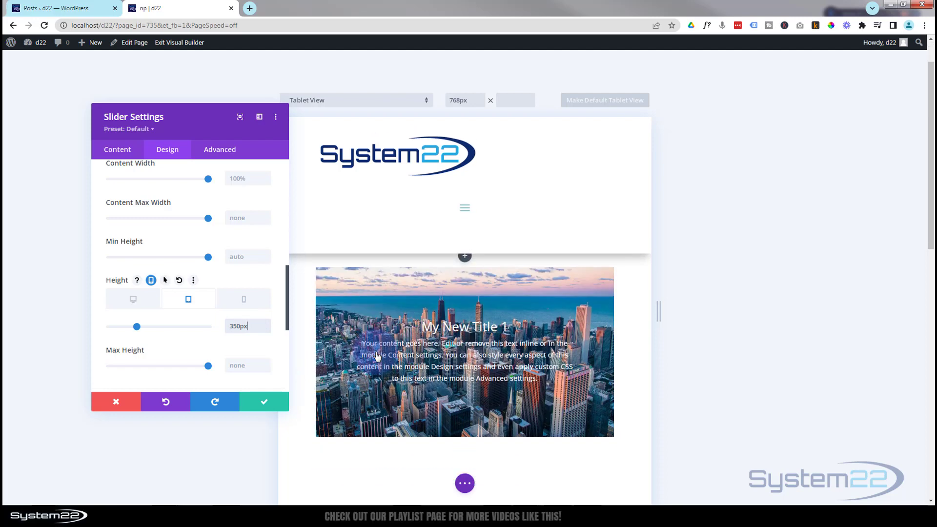
Check how the slider's height looks in the phone, tablet and desktop previews, ending on the desktop setting
left_click(243, 299)
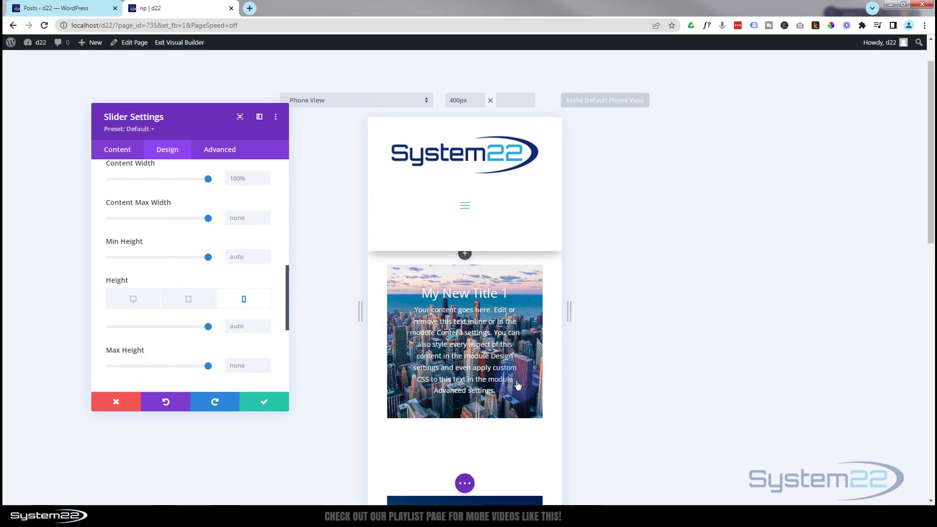
left_click(235, 324)
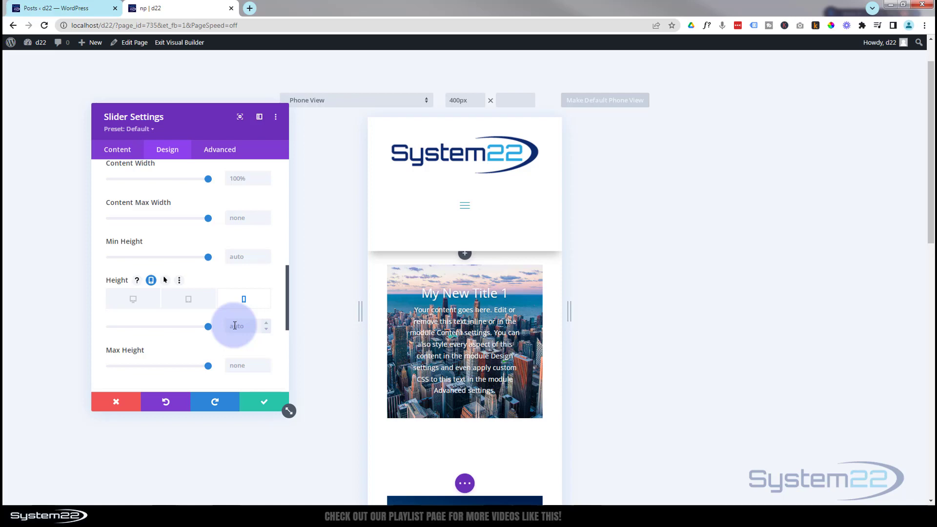
left_click(356, 325)
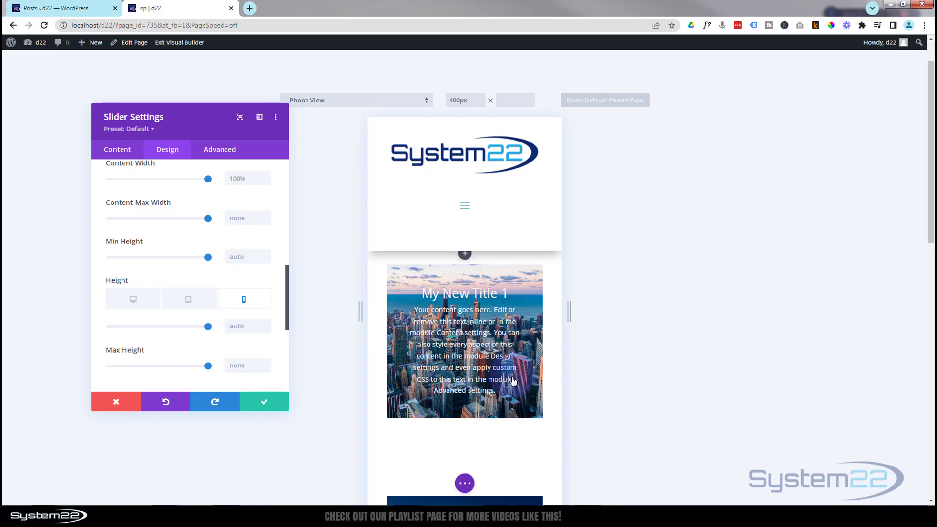
left_click(188, 303)
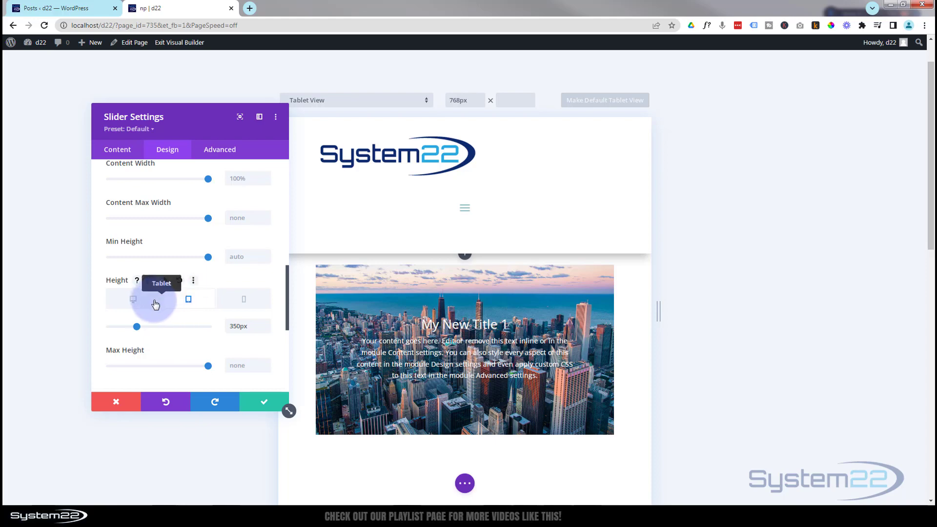
left_click(139, 305)
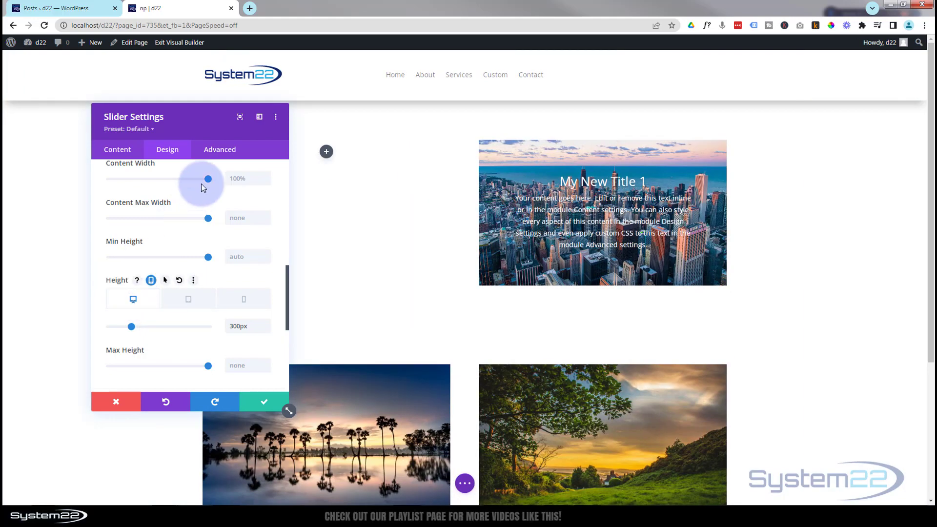
left_click_drag(192, 128, 368, 126)
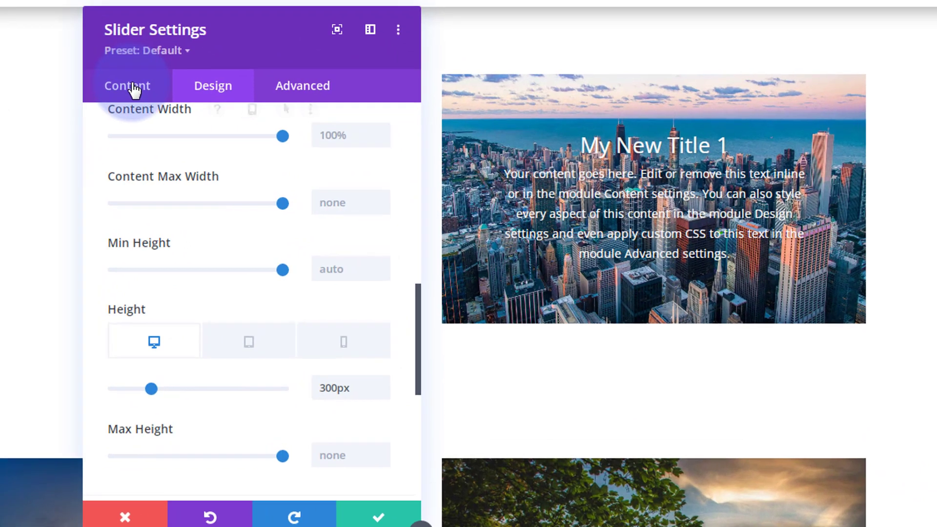
Return to the slider's content options and open the settings of its only slide
left_click(132, 87)
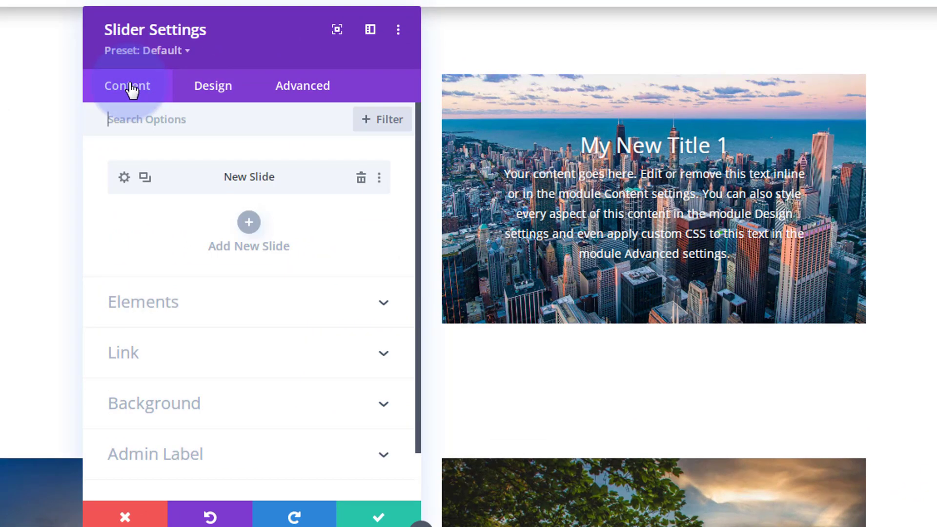
left_click(635, 161)
left_click(622, 204)
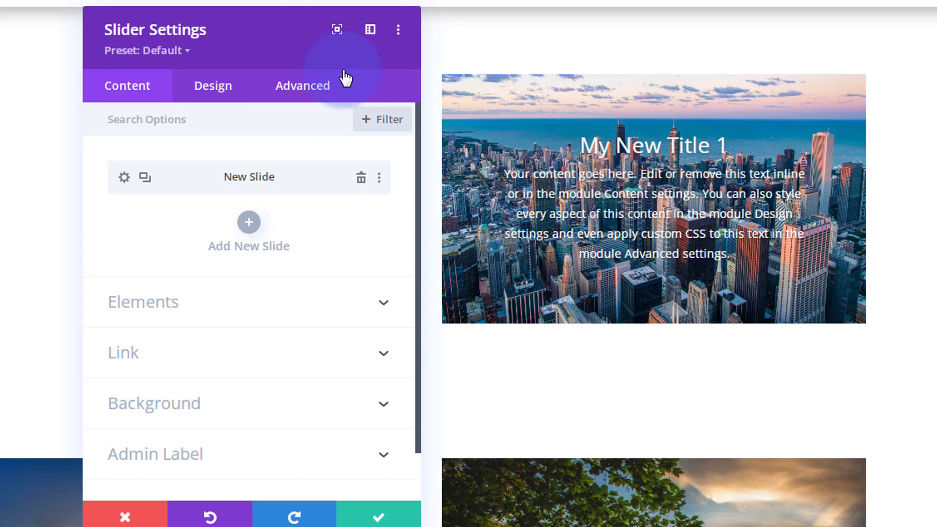
left_click(285, 155)
left_click(124, 176)
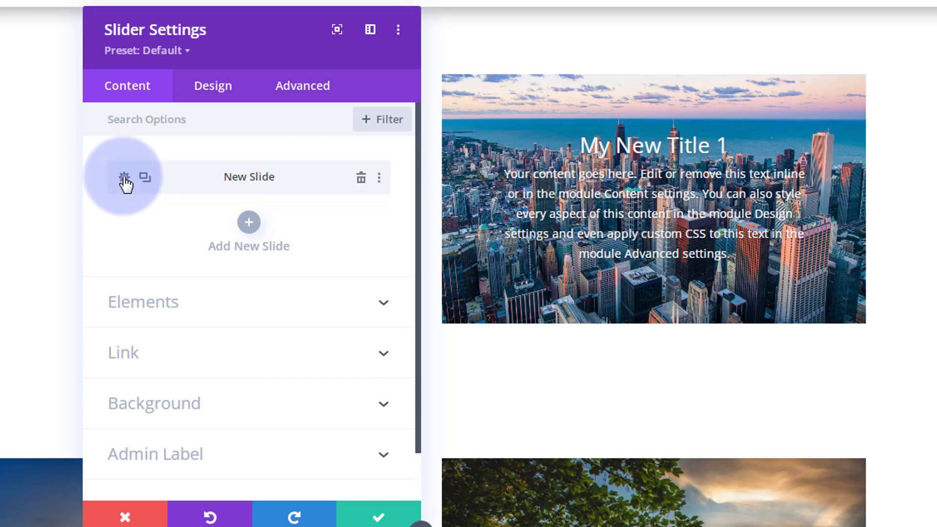
left_click(125, 179)
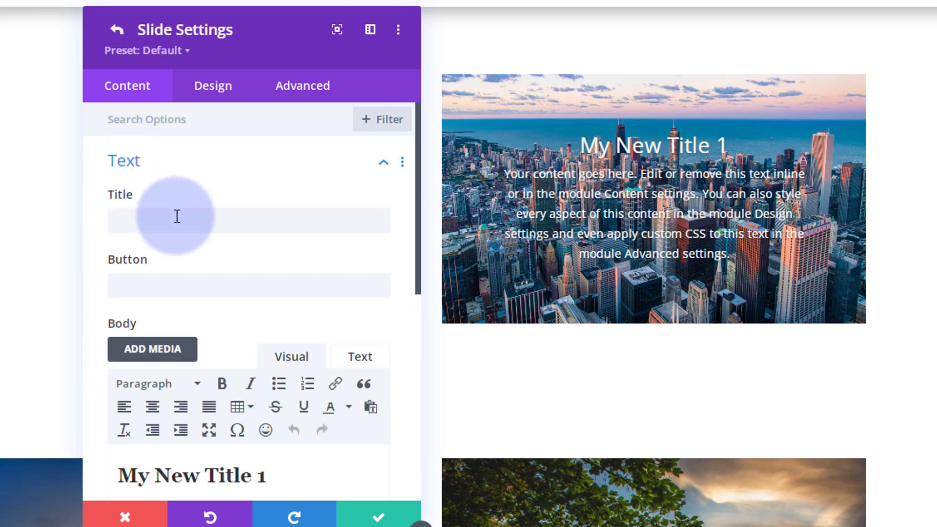
Examine the slide's custom CSS fields and its title, button and body text
left_click(309, 95)
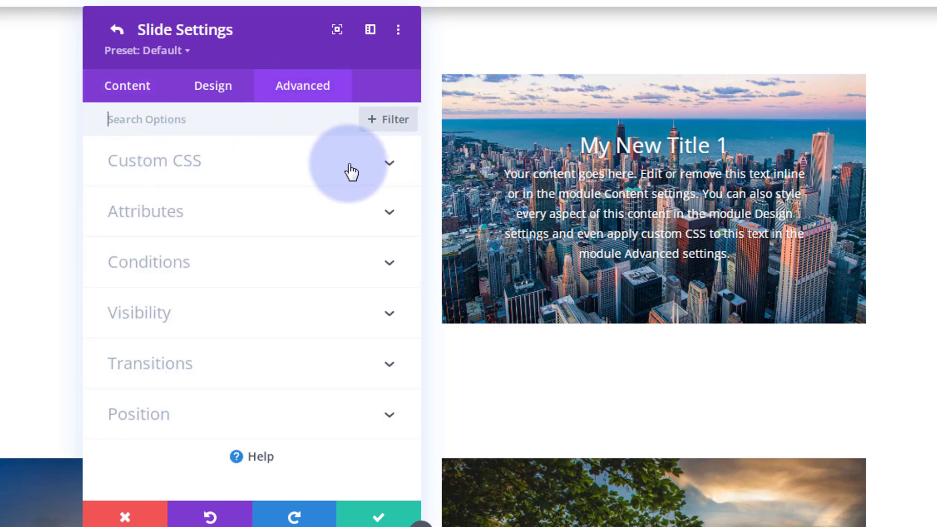
left_click(314, 176)
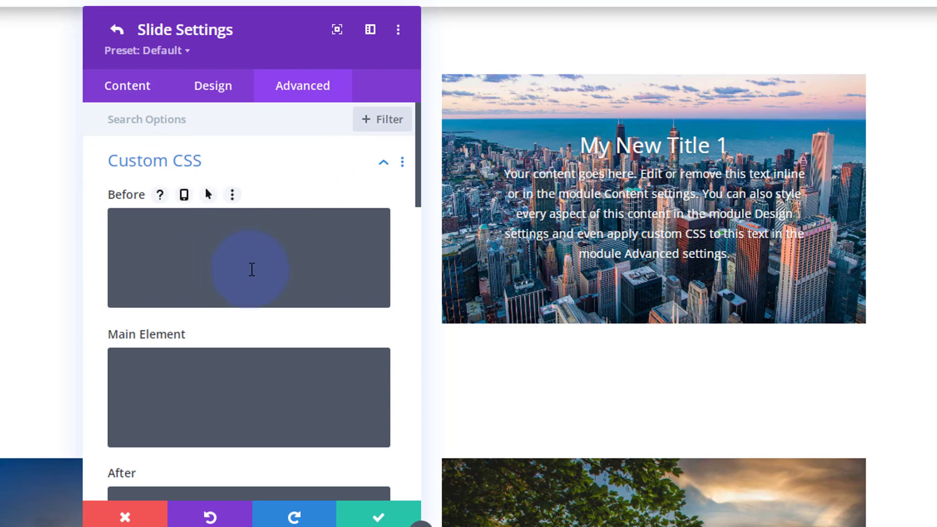
scroll(251, 268, "down", 3)
scroll(253, 268, "down", 9)
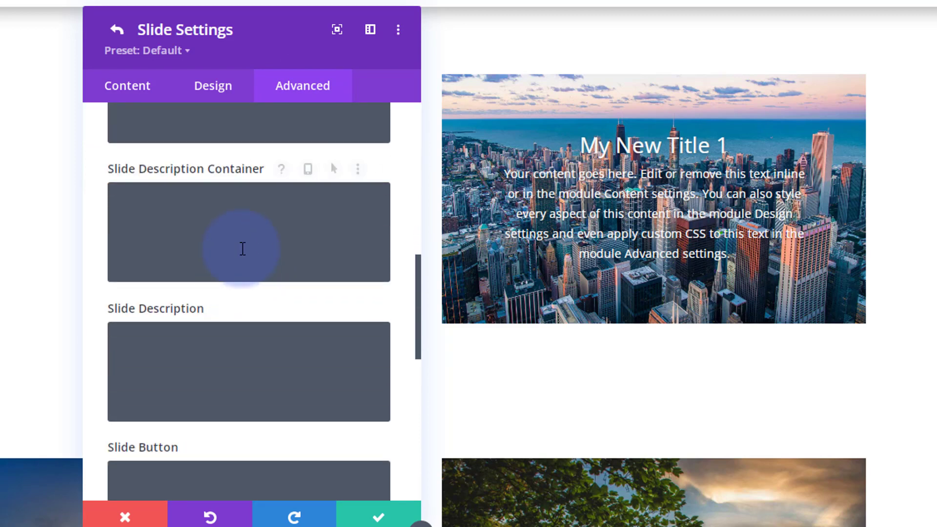
left_click(135, 93)
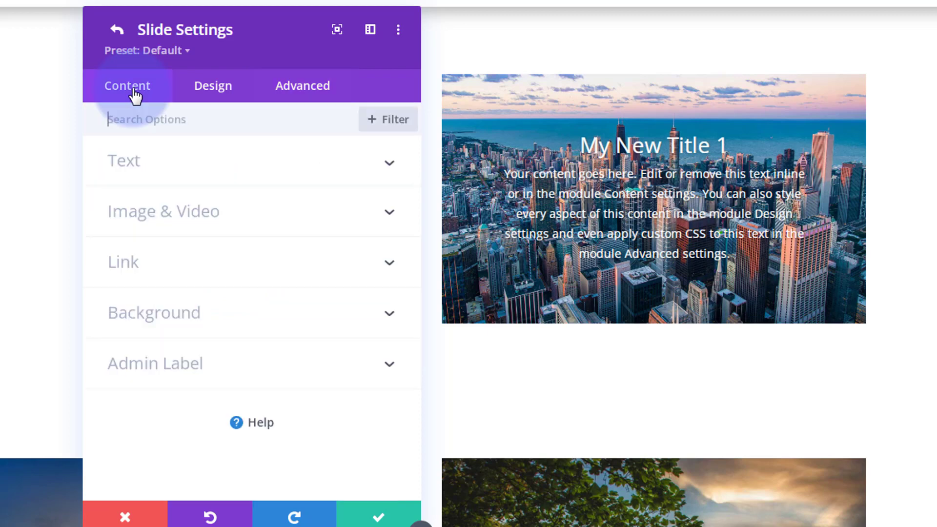
left_click(152, 173)
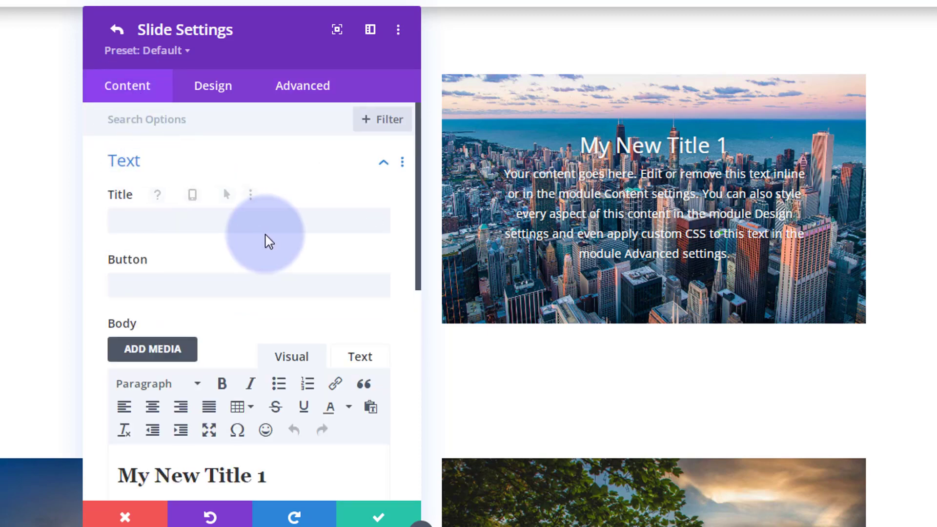
scroll(205, 278, "down", 3)
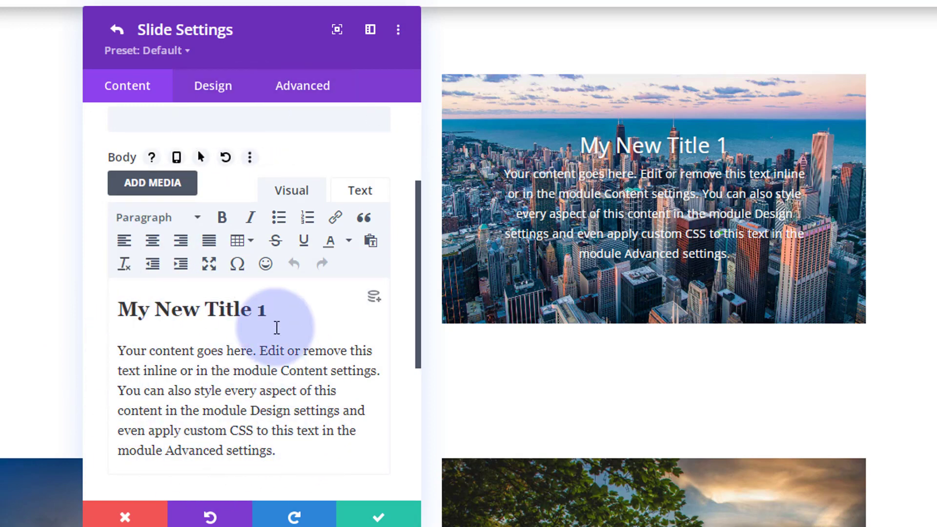
Enable hover-specific CSS for the slide description container and add opacity:0; to its desktop state
left_click(292, 95)
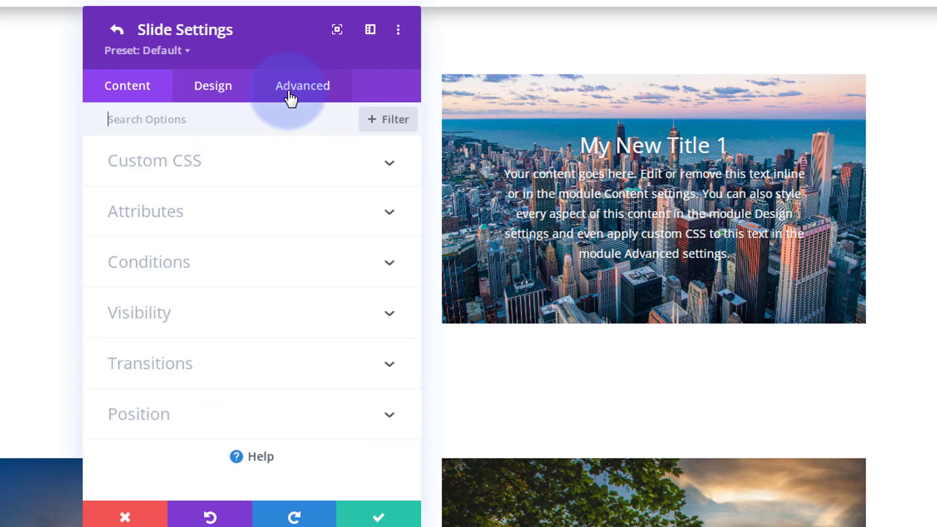
left_click(236, 165)
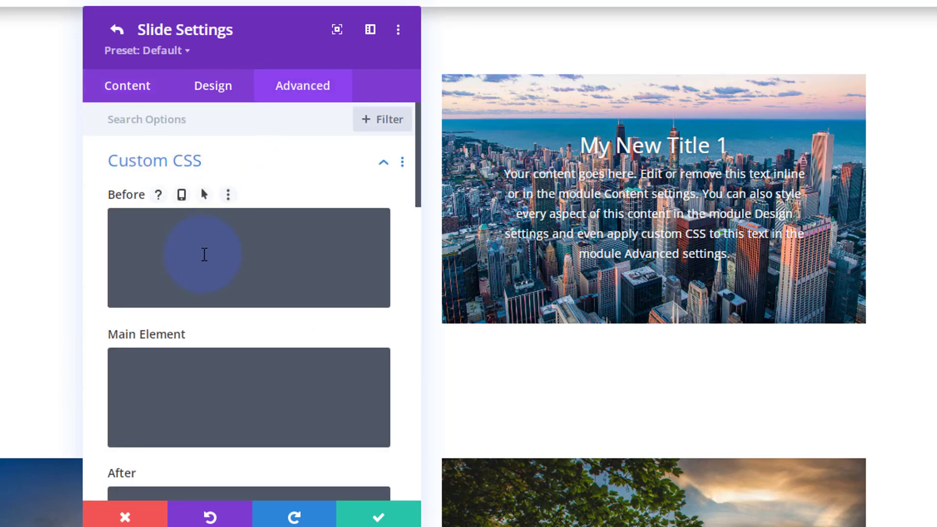
scroll(203, 253, "down", 10)
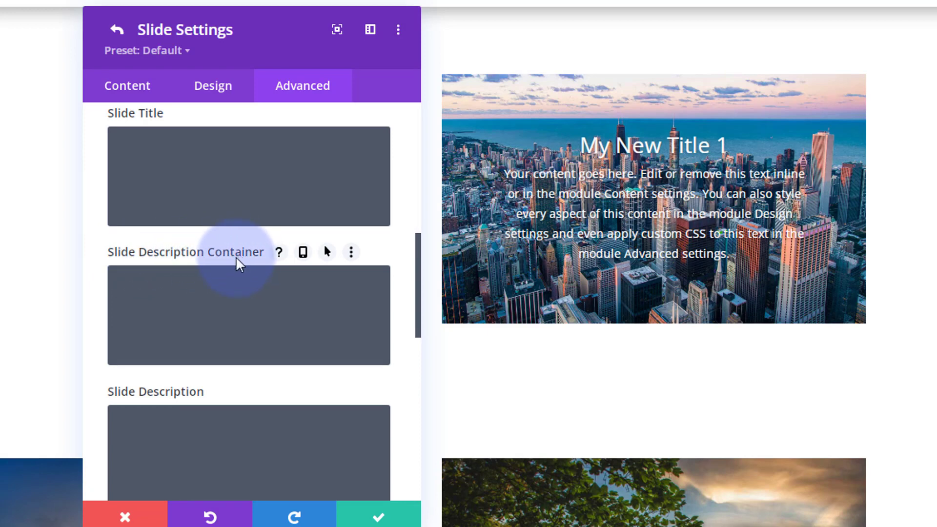
left_click(327, 253)
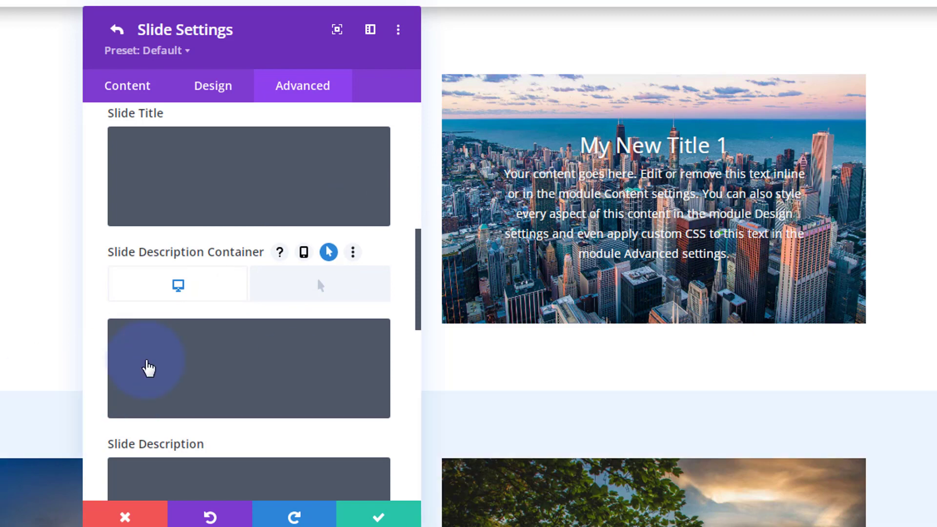
left_click(150, 343)
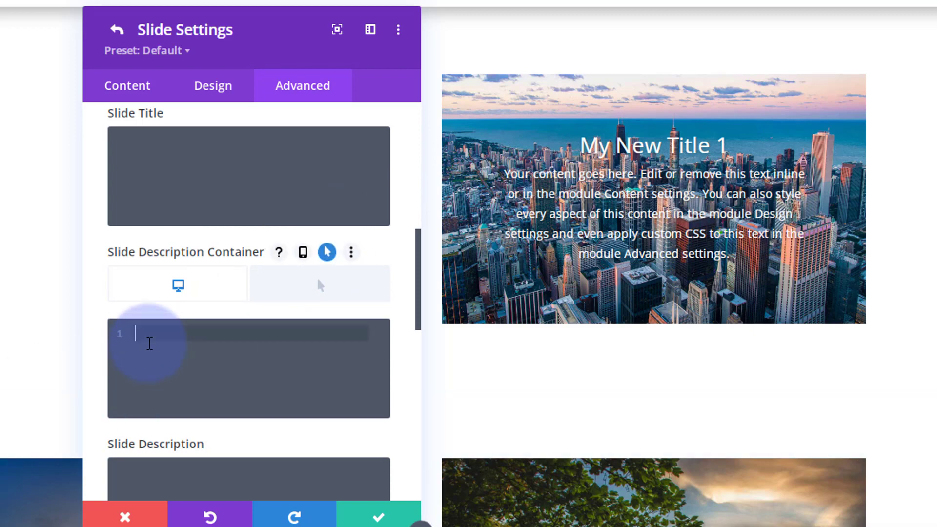
type("opacity")
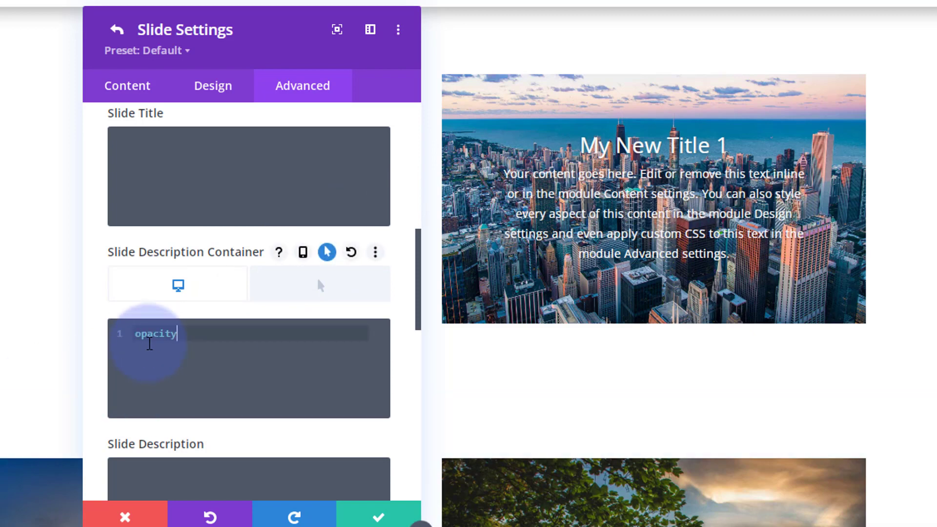
type(":")
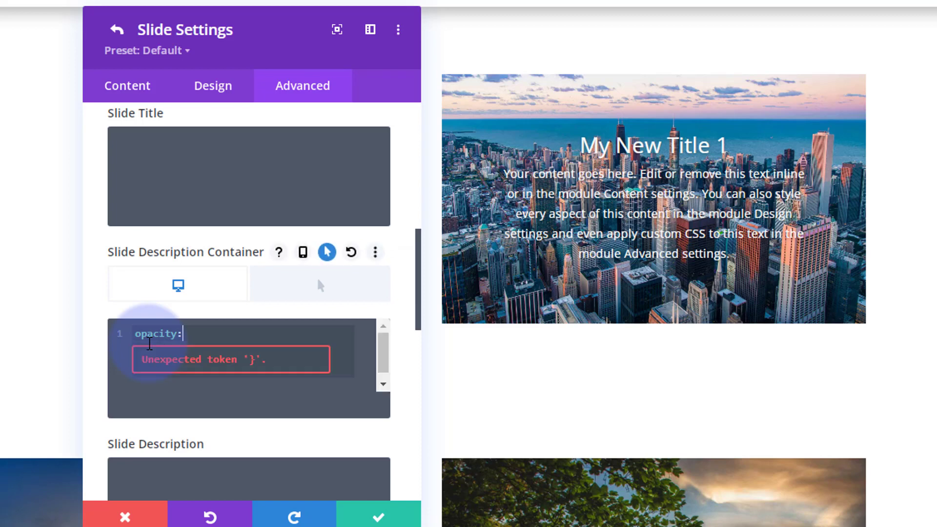
type("0")
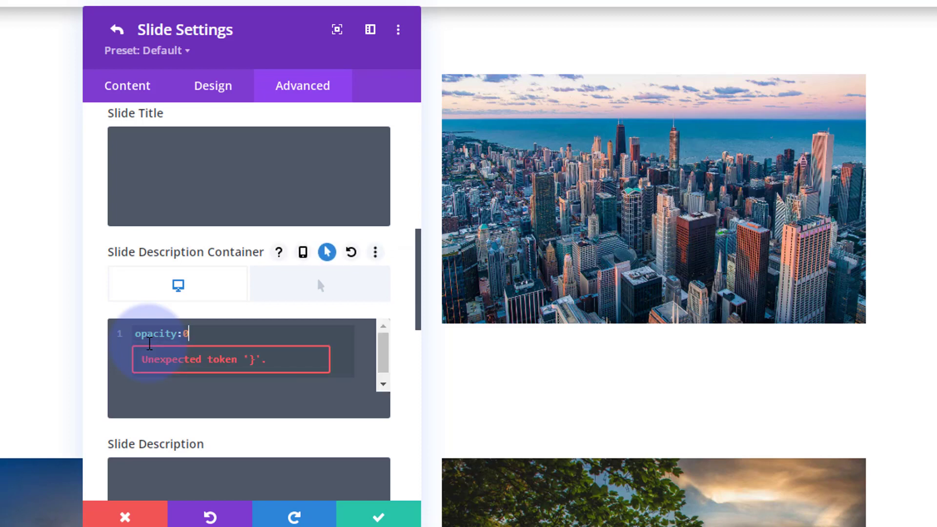
type(";")
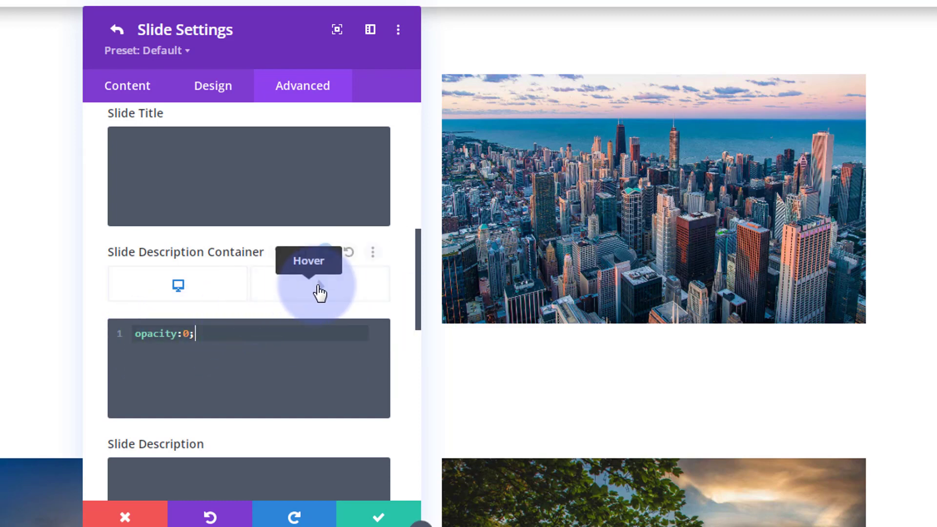
Set the slide description container's hover-state CSS to opacity:1; and compare it with the desktop state
left_click(319, 288)
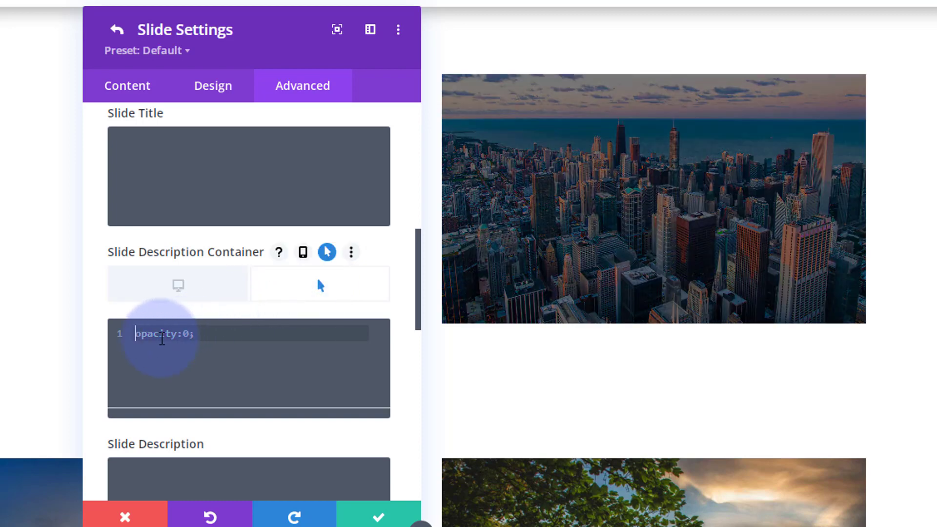
type("opa")
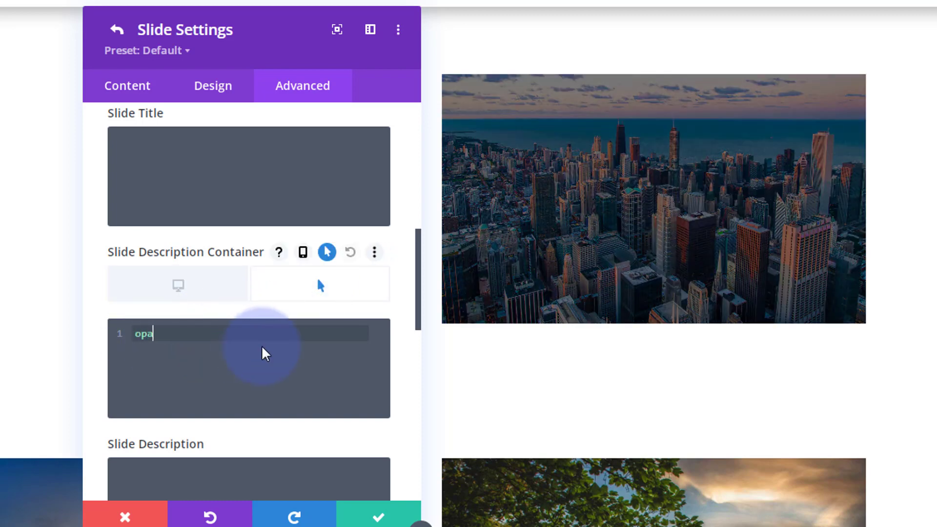
type("city:1;")
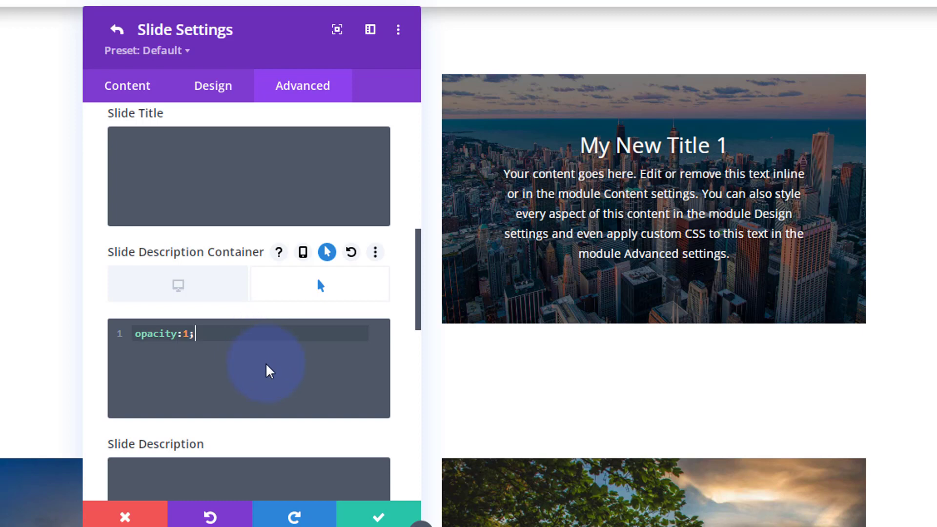
left_click(223, 293)
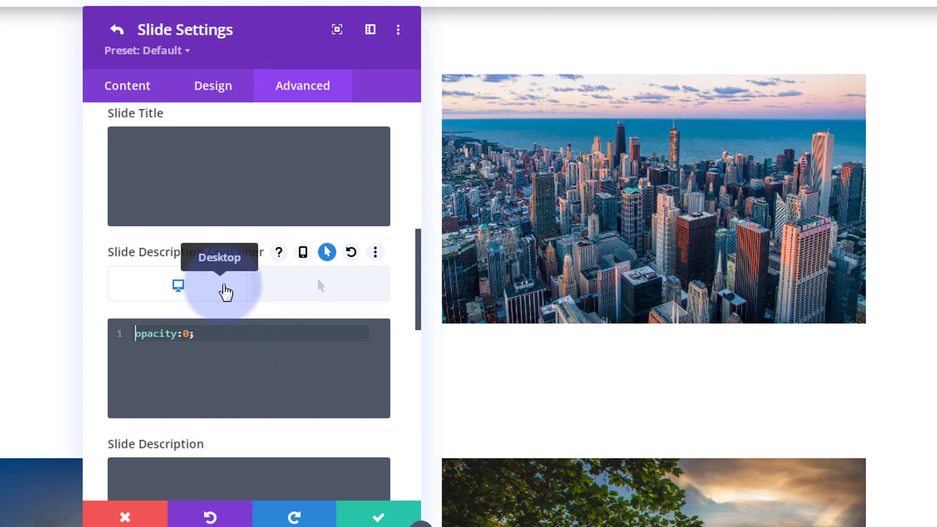
left_click(321, 292)
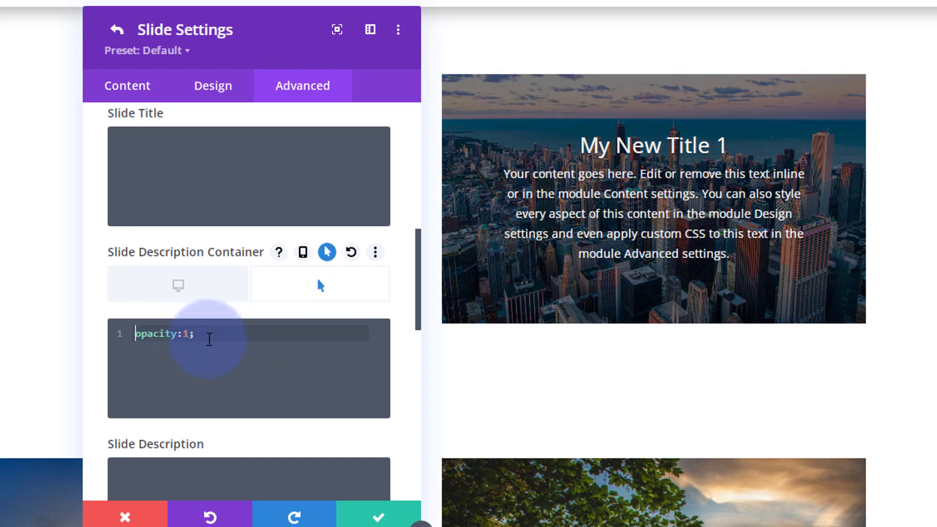
Add transition-duration: .5s; to the description container's desktop CSS, check both states and save the slide settings
left_click(204, 302)
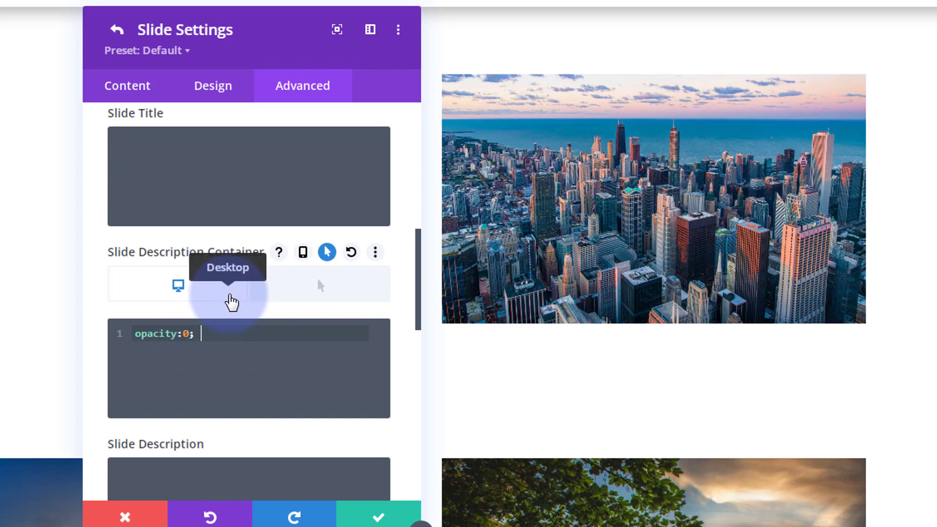
type("transition-d")
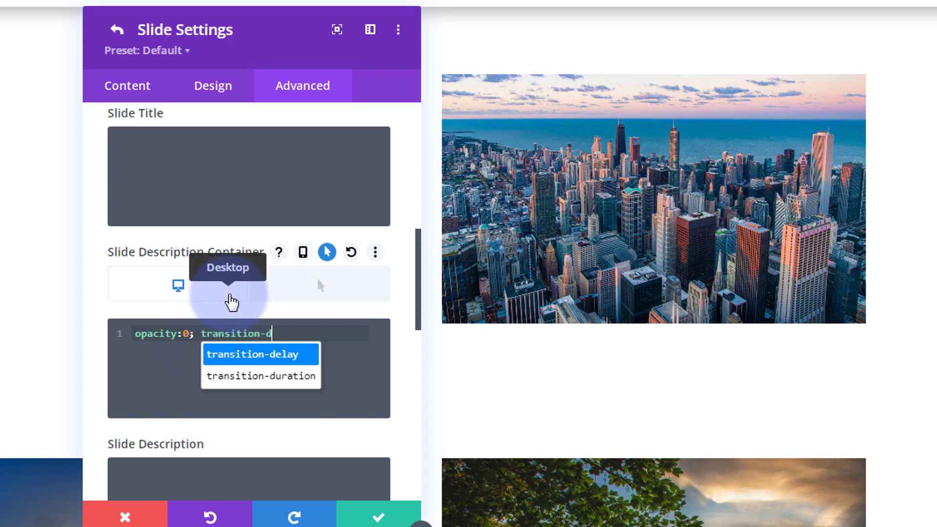
type("uration")
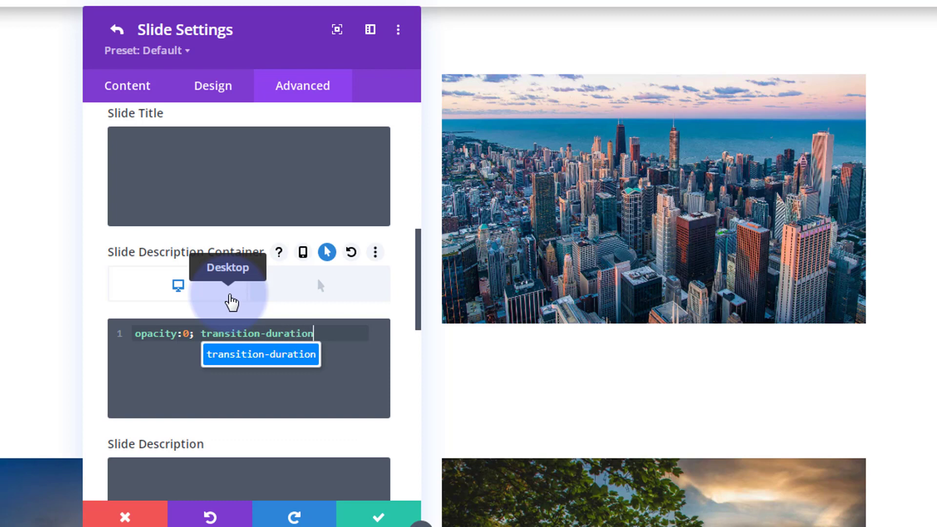
type(":")
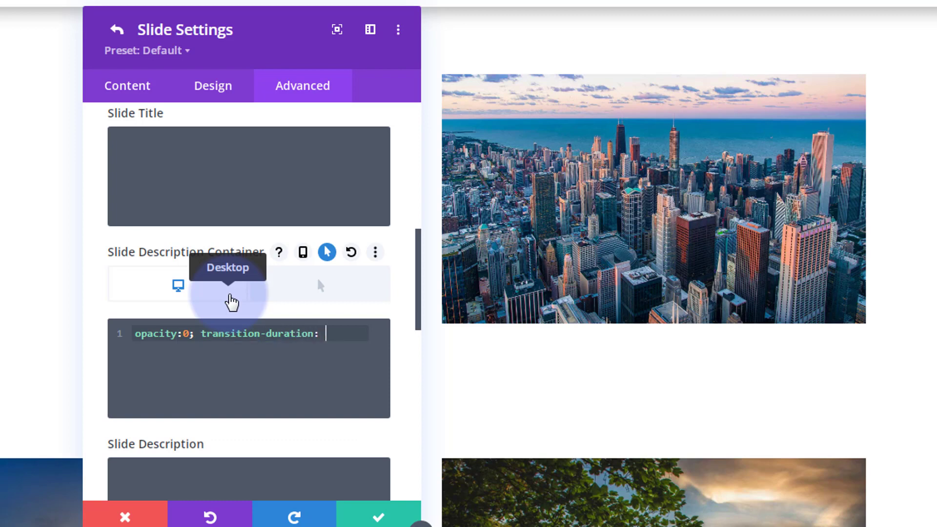
type(" .5s;")
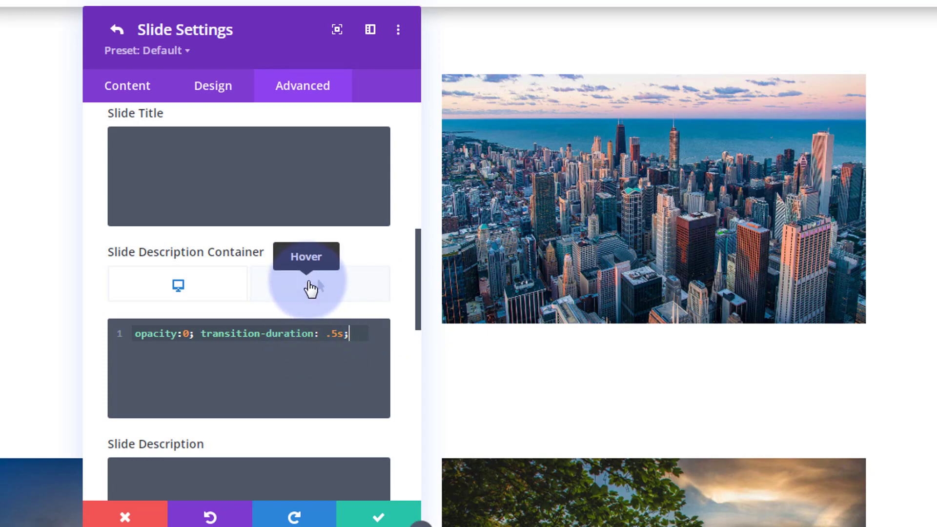
left_click(313, 295)
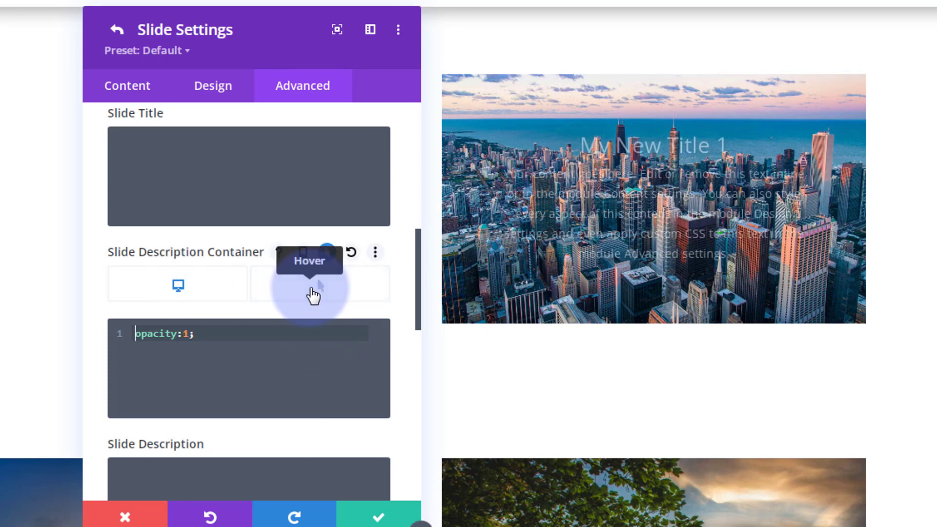
left_click(170, 287)
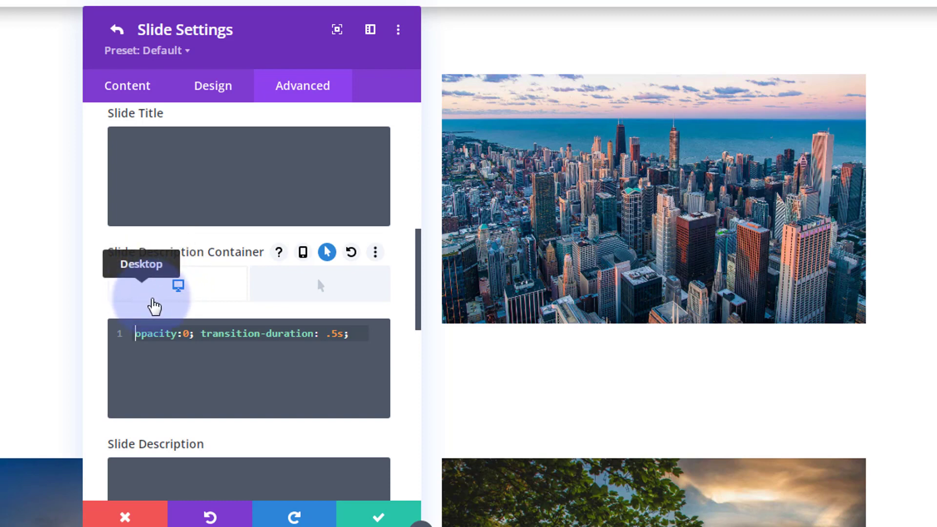
left_click(379, 518)
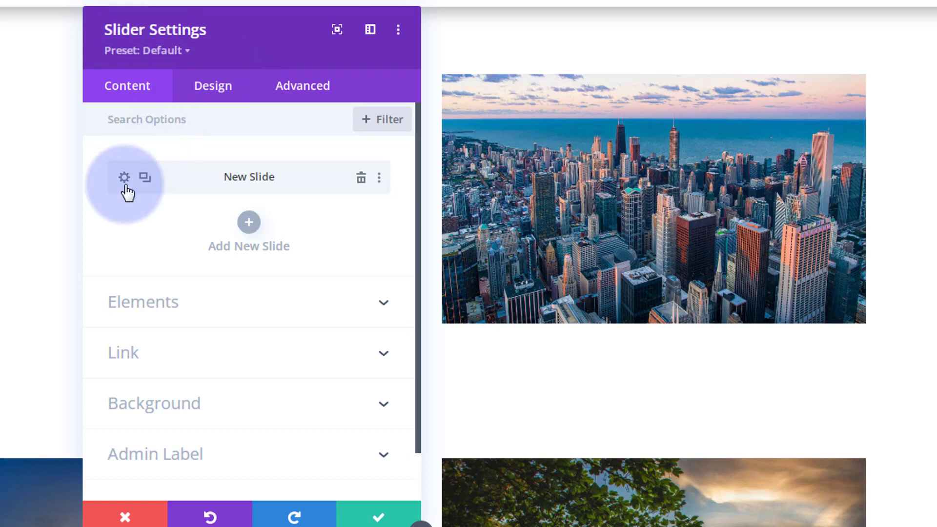
Duplicate the slide and change the copy's body heading to My New Title 2
left_click(145, 177)
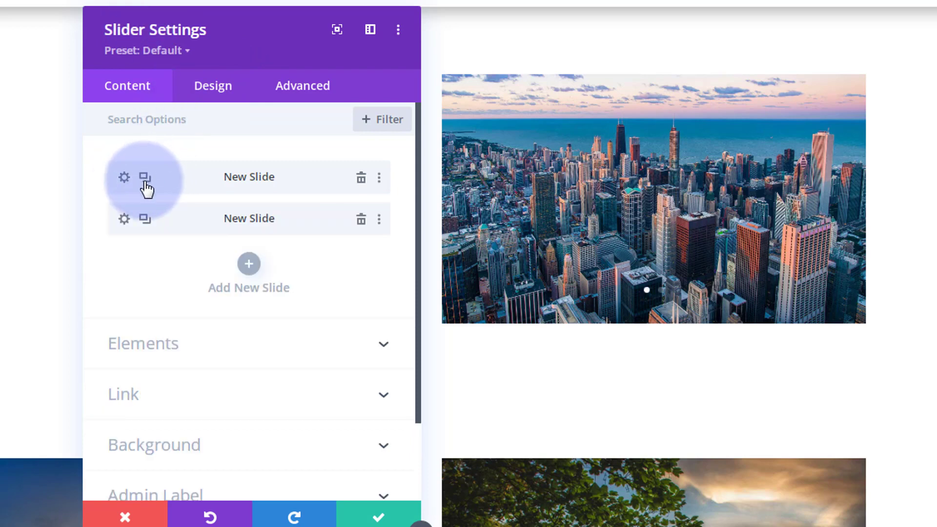
left_click(124, 220)
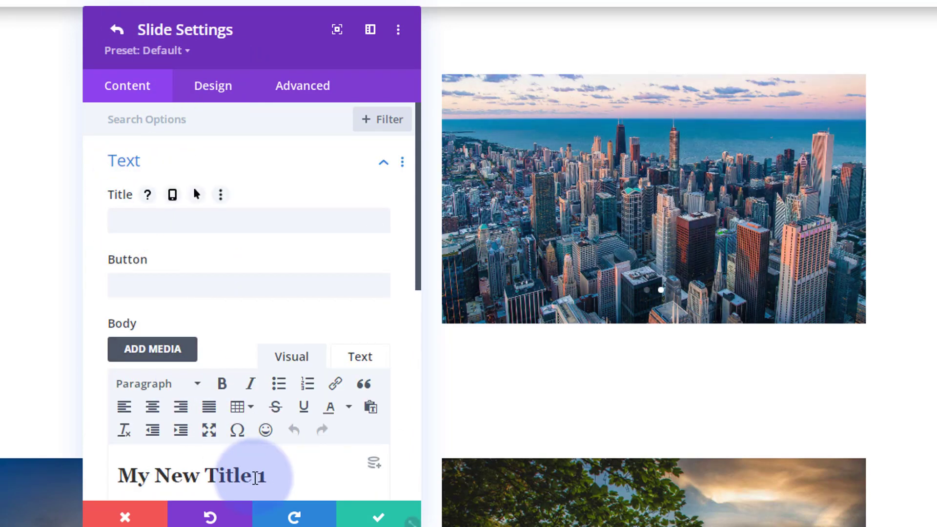
double_click(268, 475)
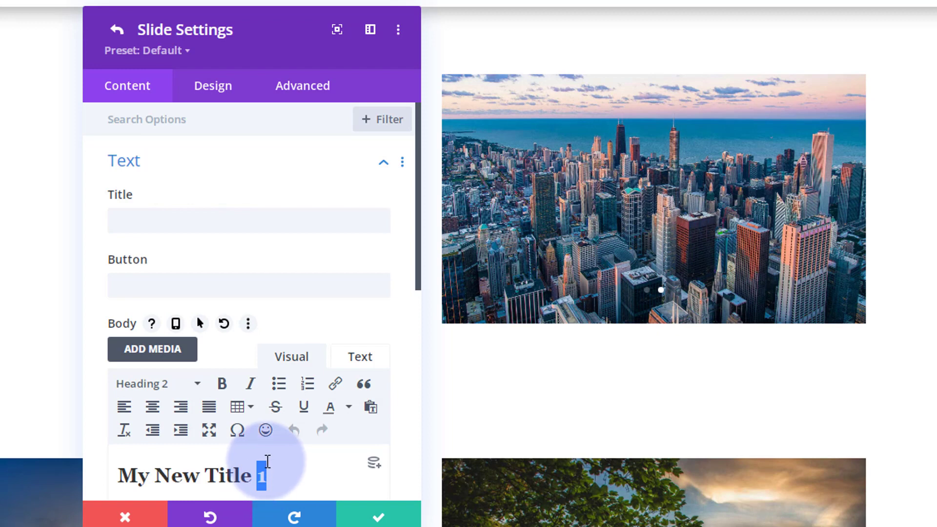
type("2")
Replace the second slide's background image with the green meadow and tree sunset photo from the media library, and save the slide
scroll(247, 354, "down", 10)
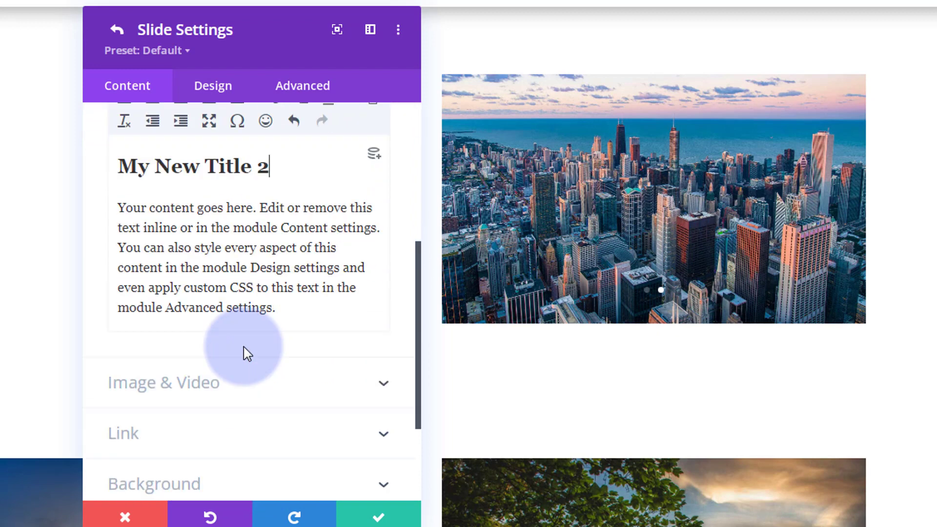
left_click(247, 355)
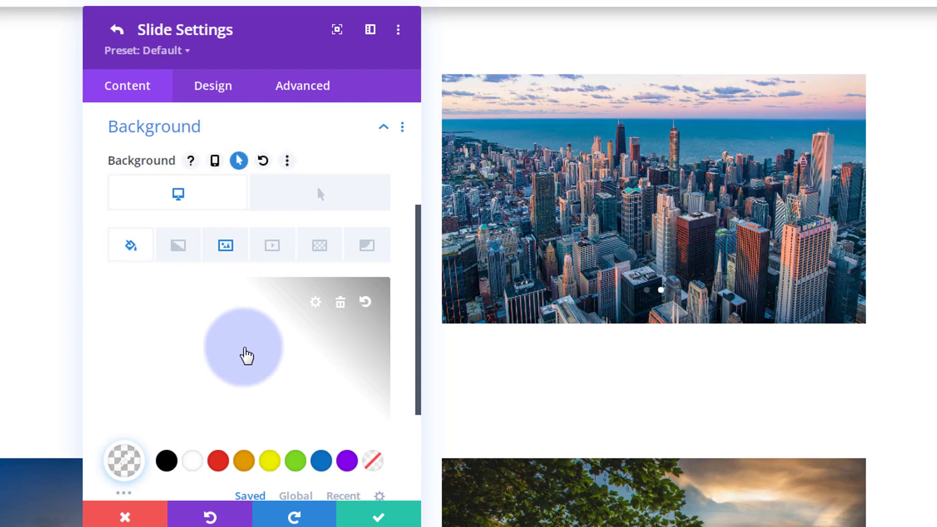
left_click(222, 246)
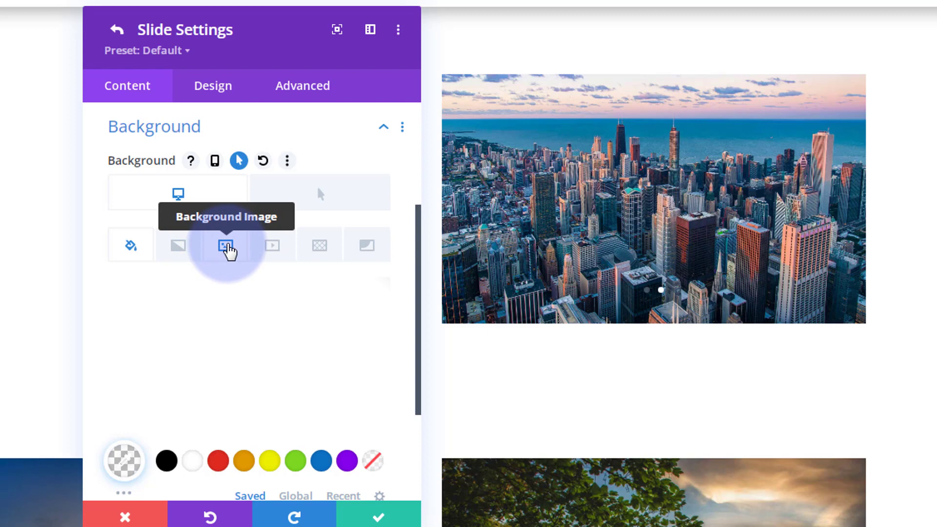
mouse_move(199, 342)
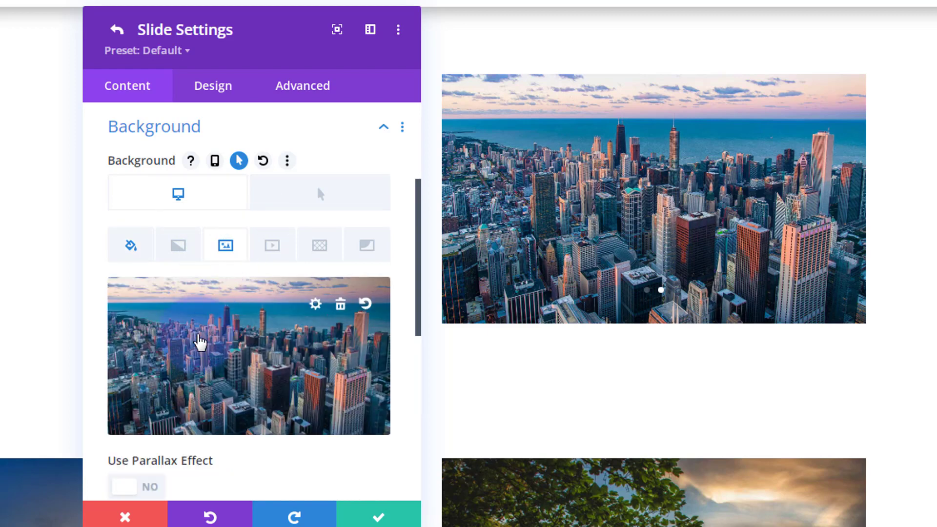
left_click(206, 365)
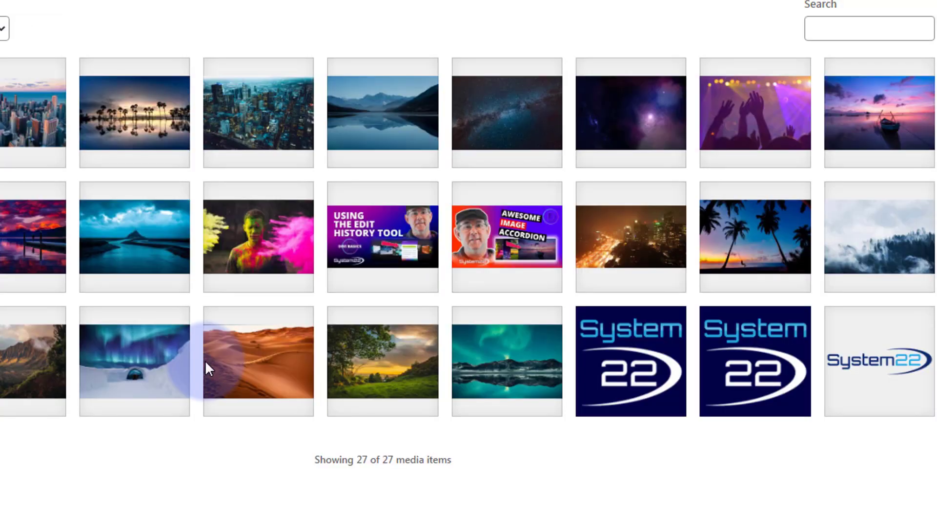
left_click(353, 365)
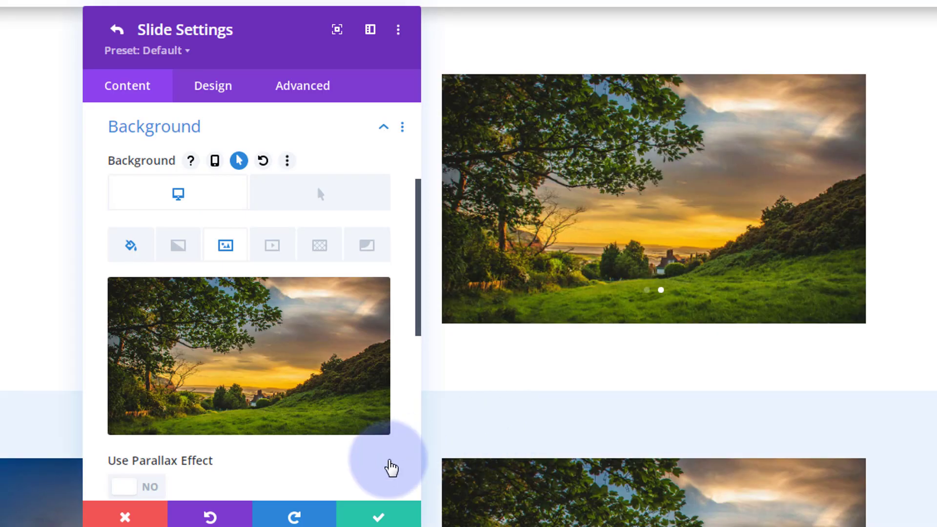
left_click(405, 513)
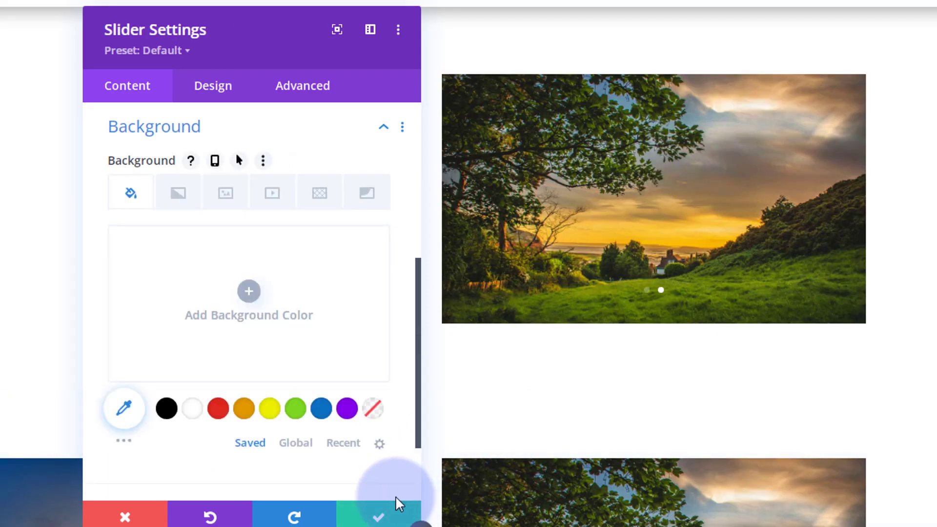
Duplicate the second slide, replace the copy's background image with the pink and purple sunset boat photo, and save the slide
scroll(132, 150, "up", 7)
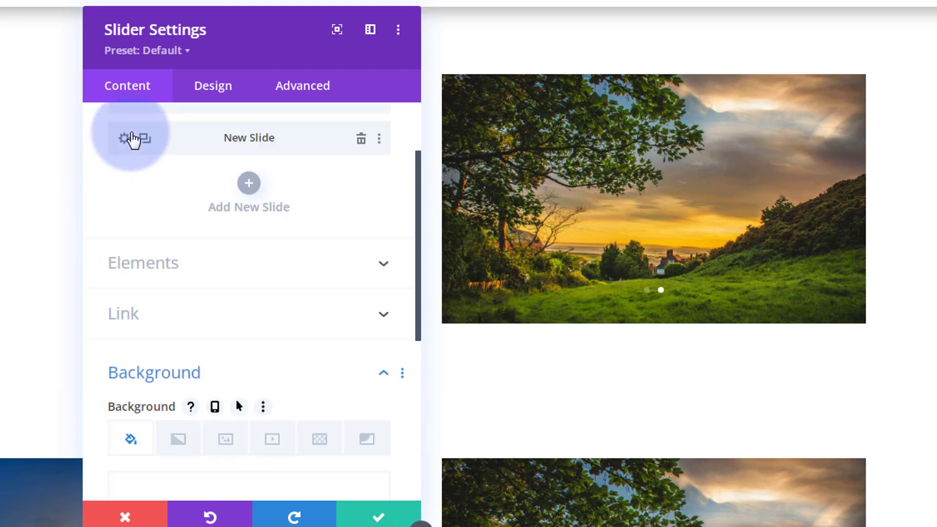
left_click(146, 220)
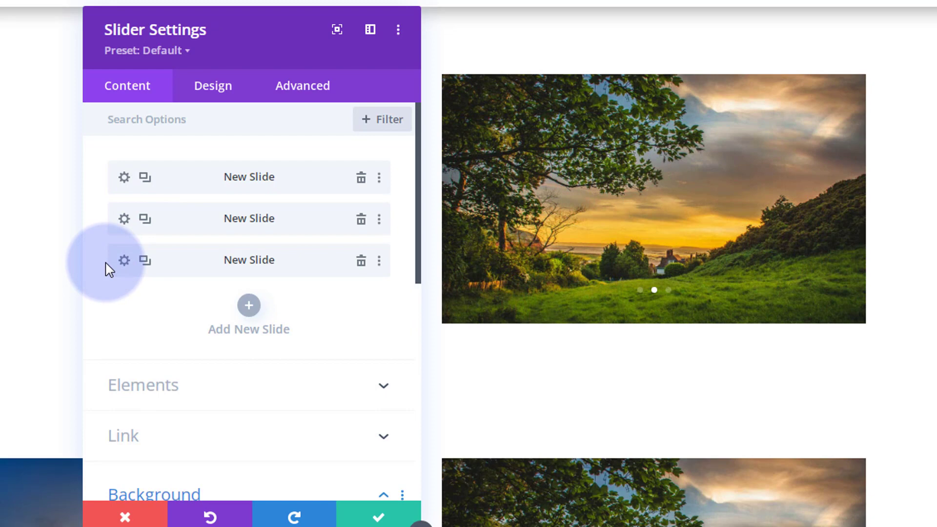
left_click(124, 263)
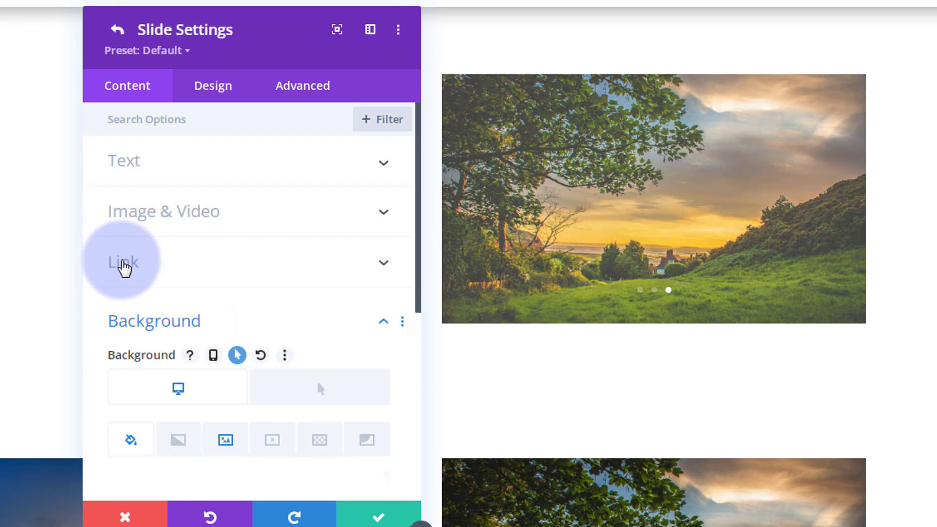
scroll(157, 351, "down", 5)
left_click(230, 196)
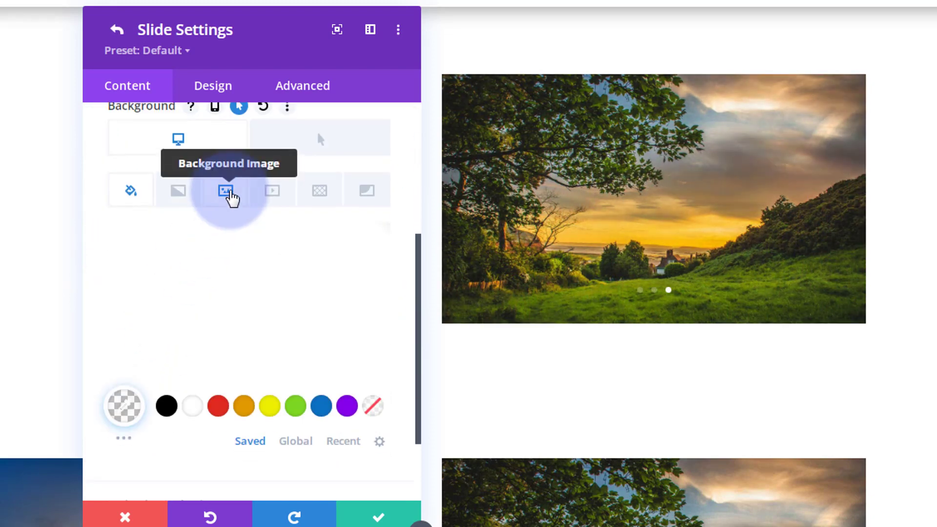
left_click(242, 303)
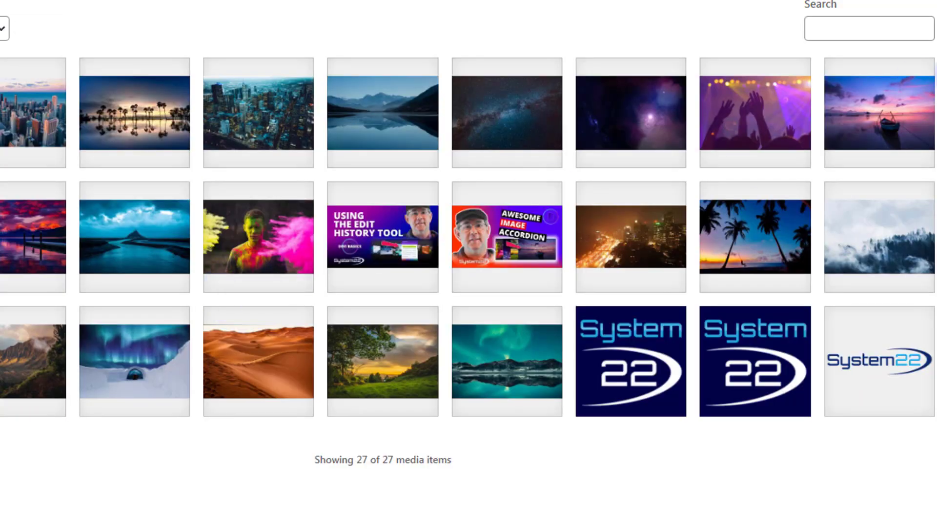
left_click(895, 127)
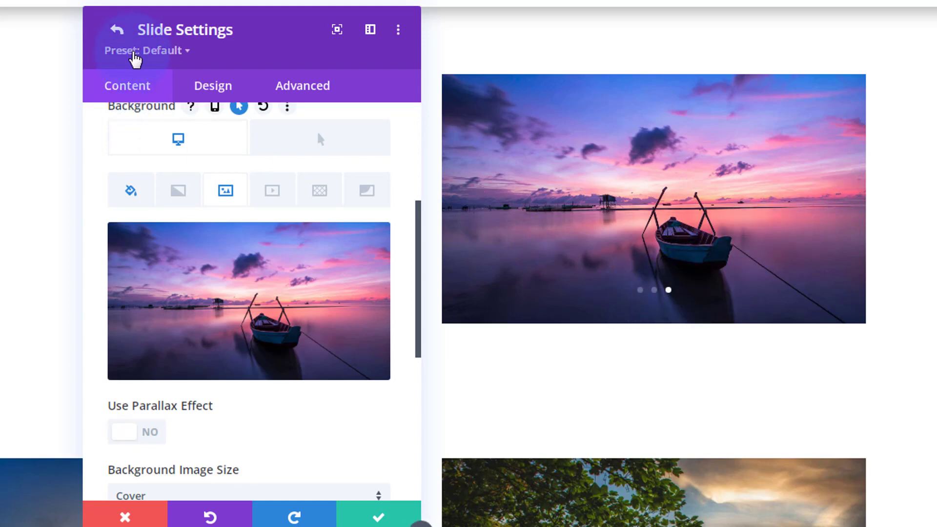
left_click(375, 520)
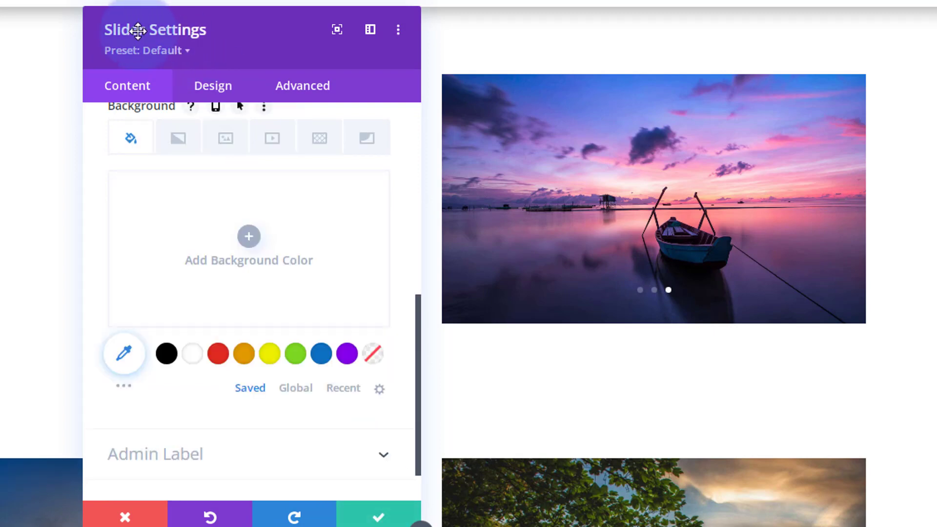
Turn off Show Controls in the slider's element settings, leaving Show Arrows enabled
scroll(185, 211, "down", 1)
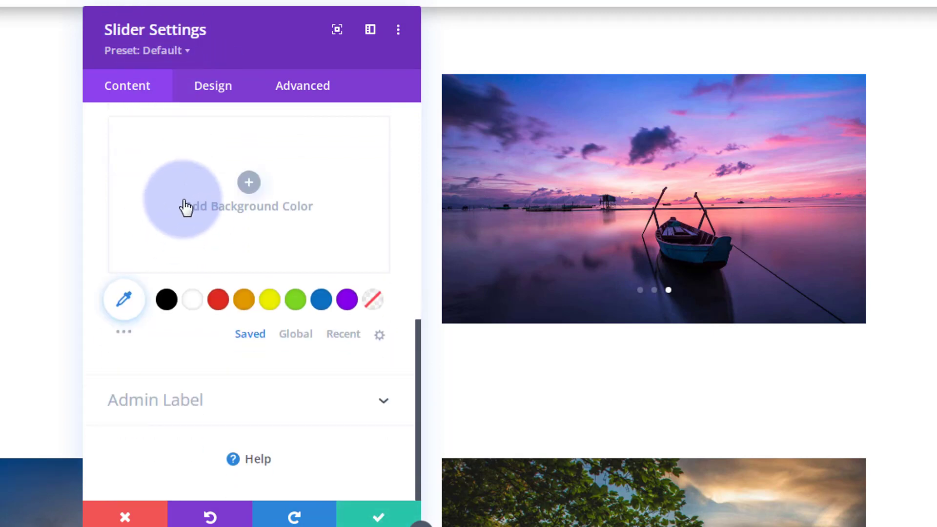
scroll(185, 205, "up", 5)
scroll(185, 204, "up", 3)
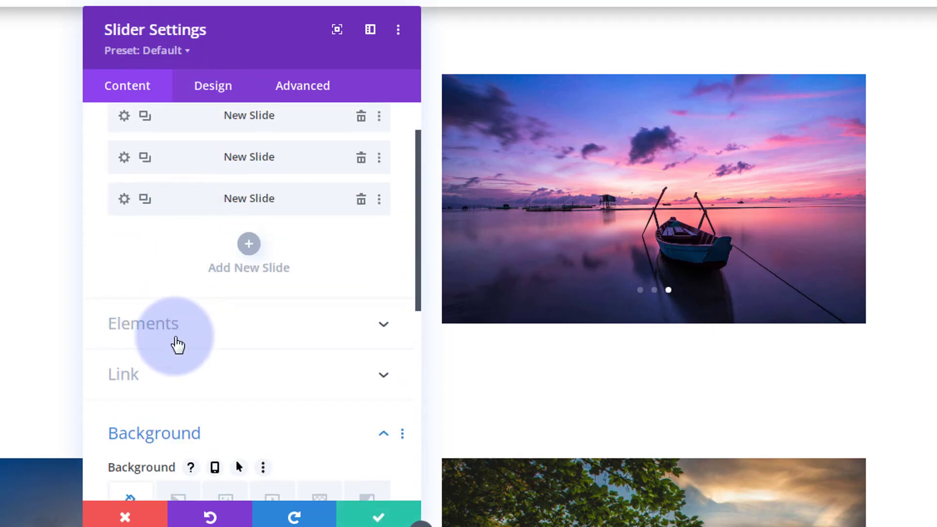
left_click(226, 337)
left_click(149, 197)
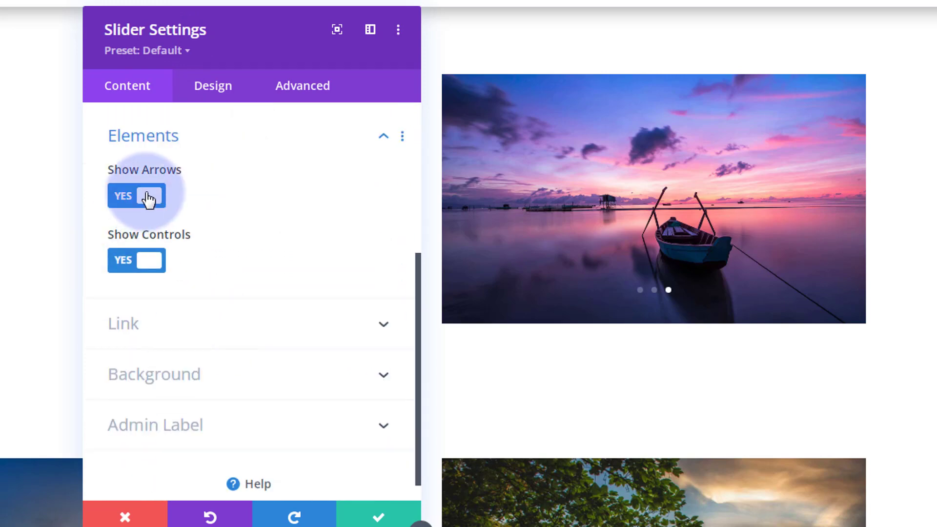
left_click(153, 268)
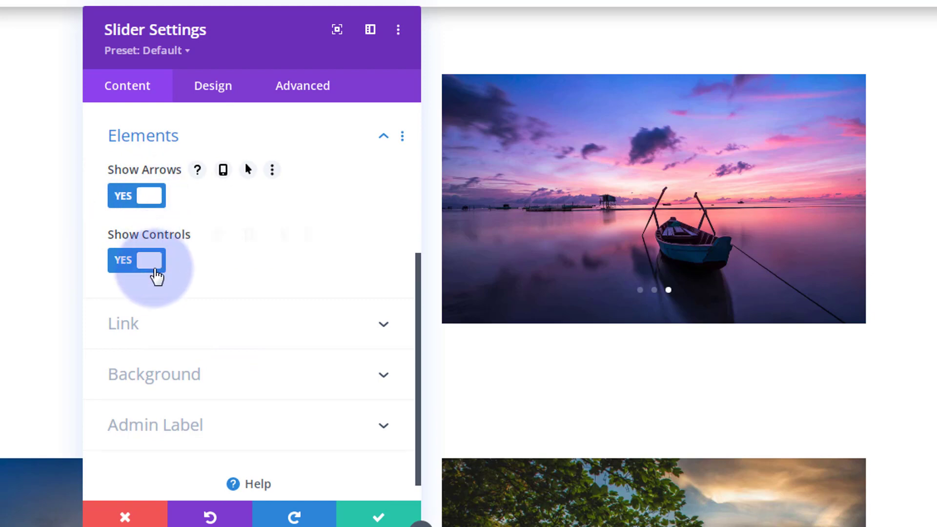
left_click(154, 266)
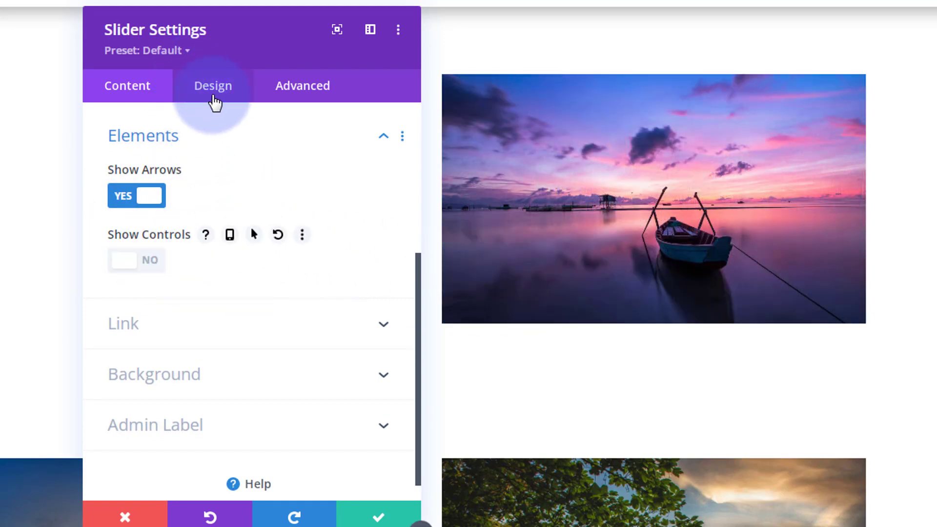
Review the slider's arrow and dot navigation colour options and its animation styles
left_click(211, 93)
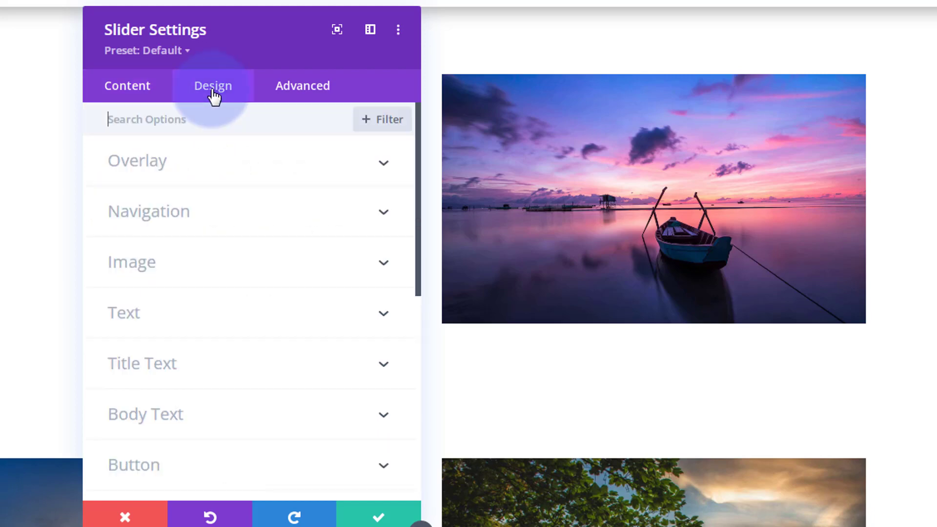
left_click(242, 218)
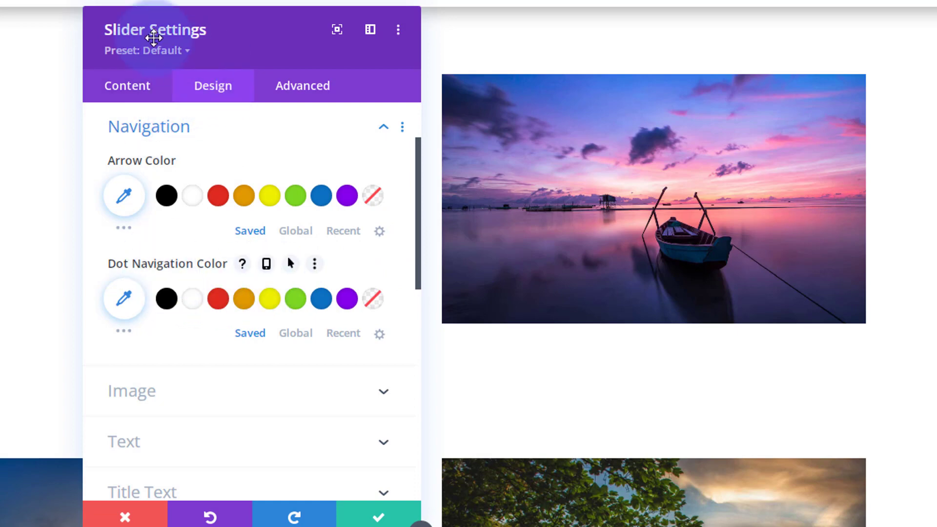
scroll(236, 314, "down", 6)
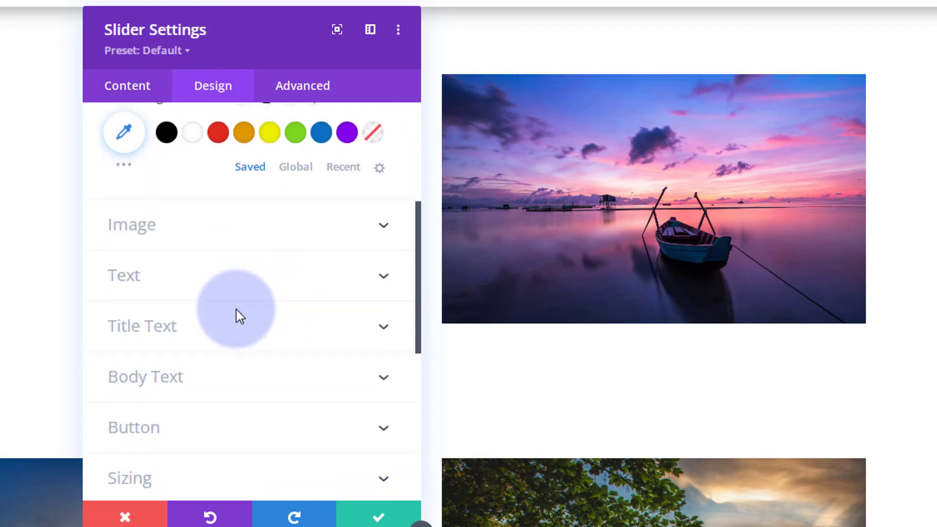
scroll(236, 314, "down", 4)
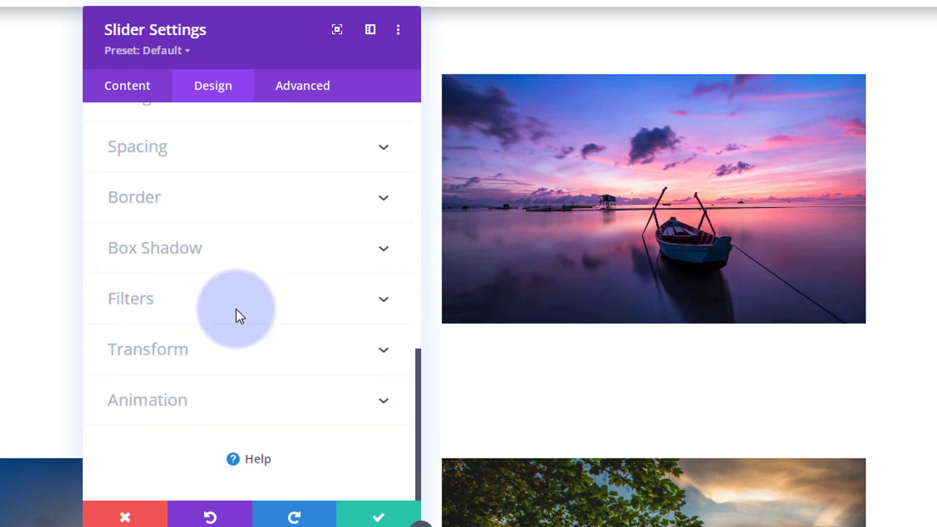
left_click(307, 412)
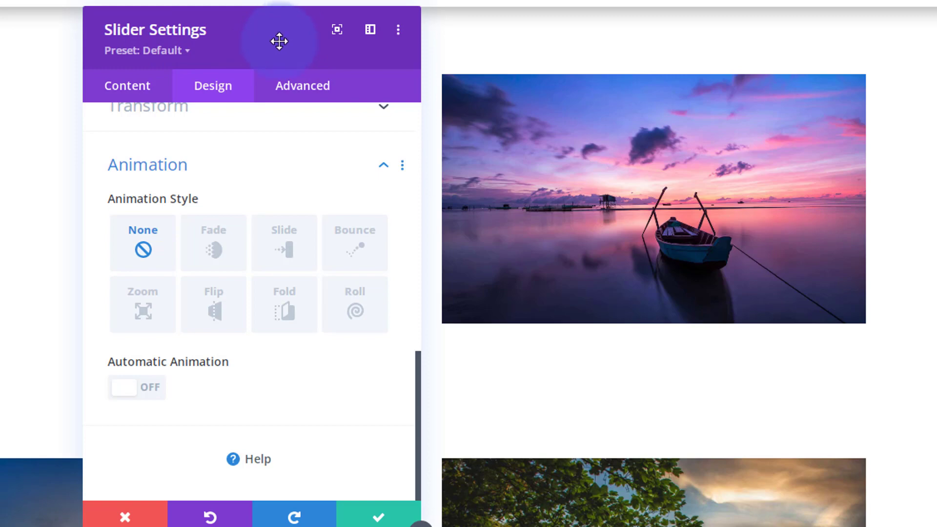
left_click(149, 87)
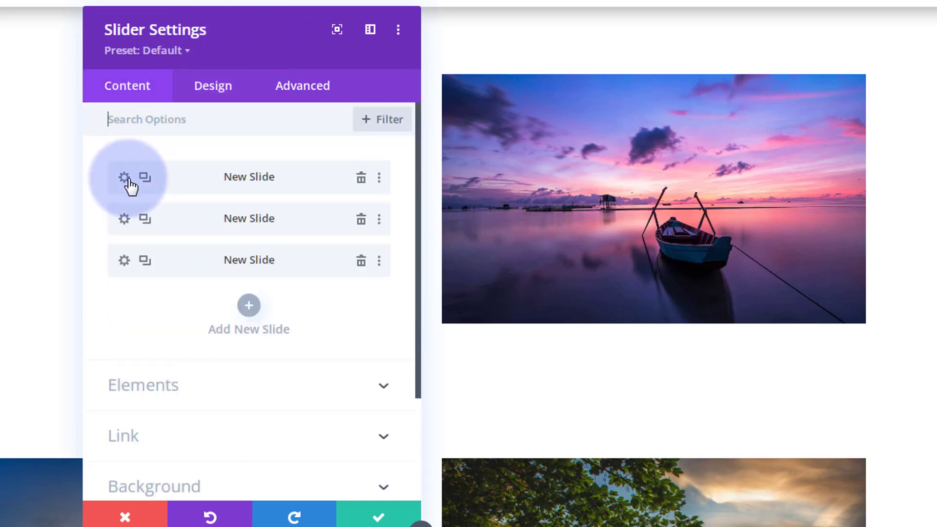
left_click(213, 90)
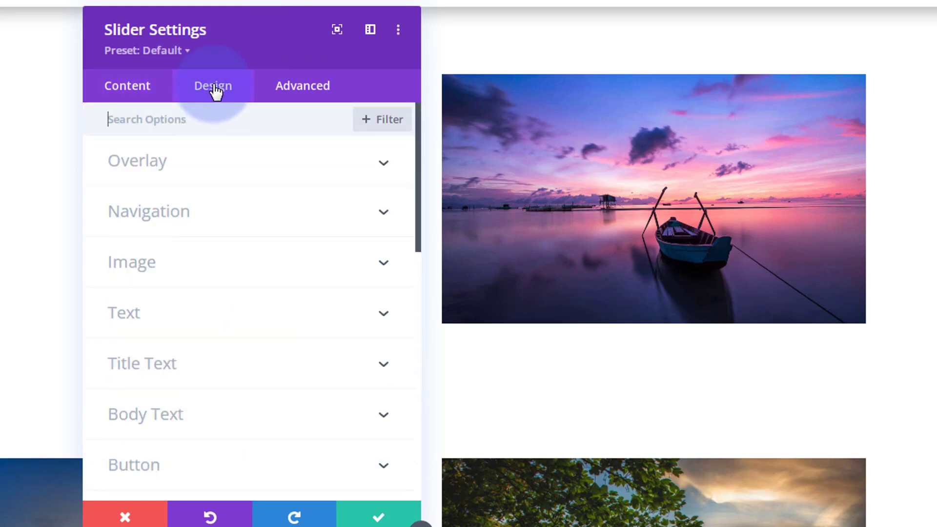
Enable automatic animation for the slider, set its speed to 3000 ms, and save the slider settings
scroll(158, 397, "down", 13)
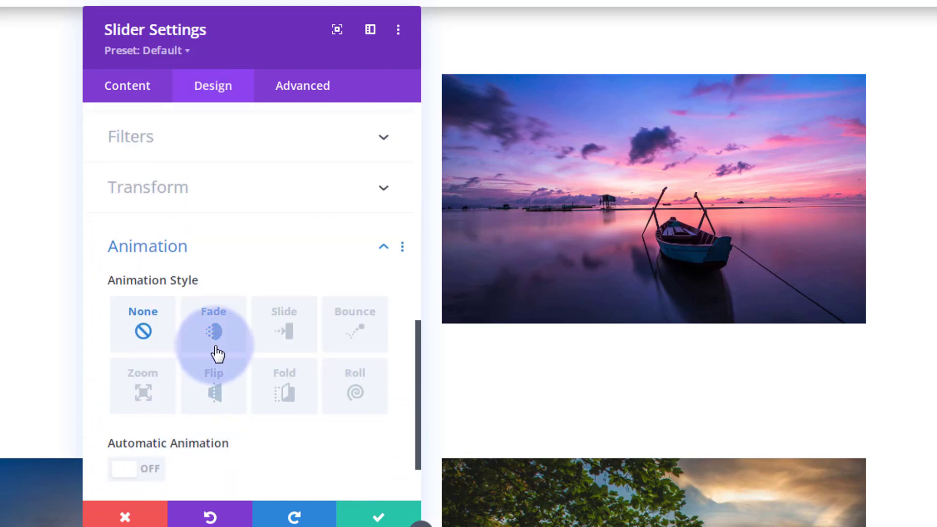
scroll(208, 380, "down", 1)
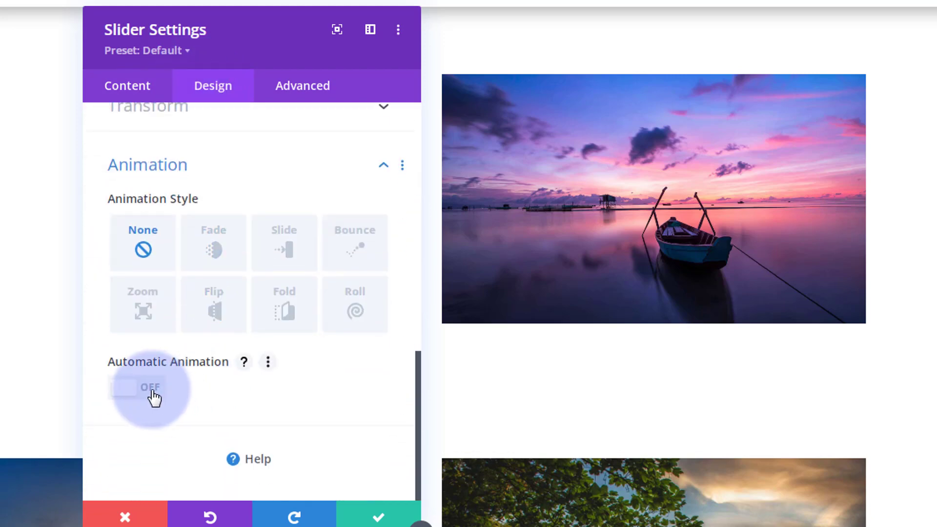
left_click(154, 398)
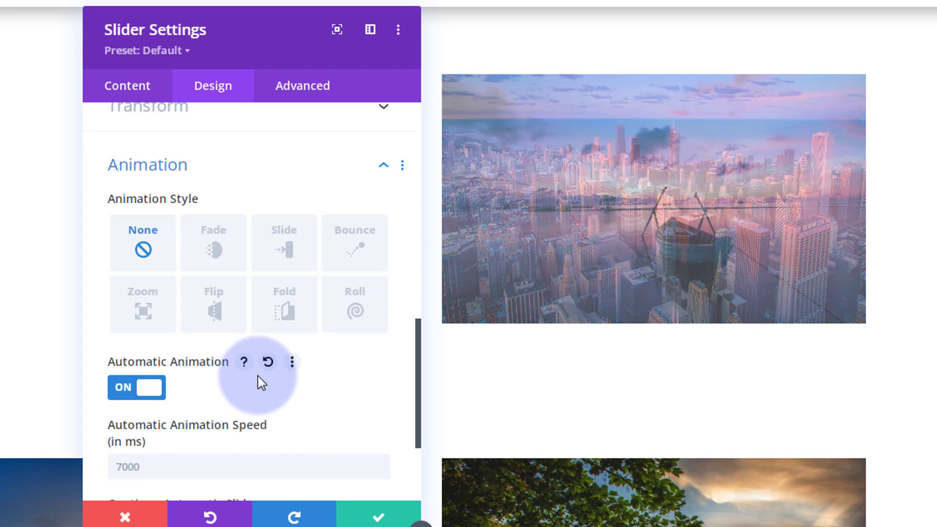
scroll(160, 375, "down", 3)
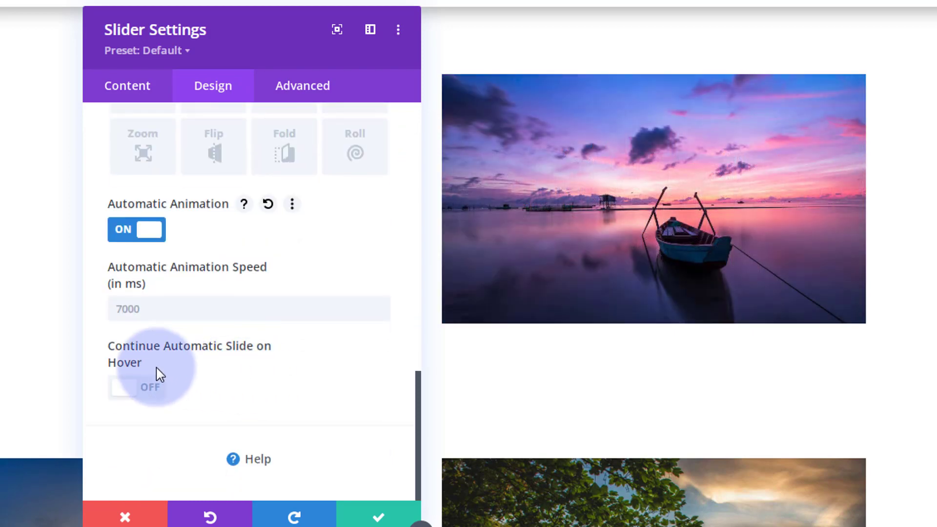
left_click(150, 310)
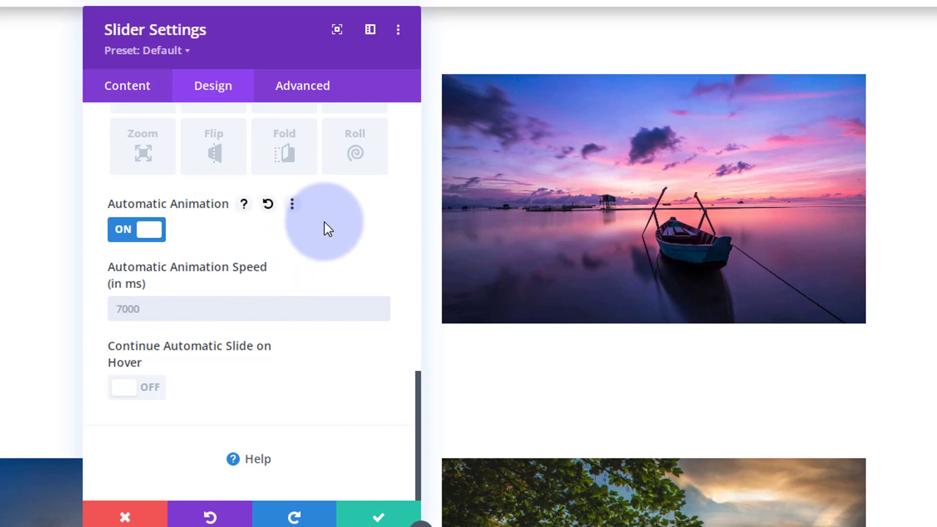
type("3")
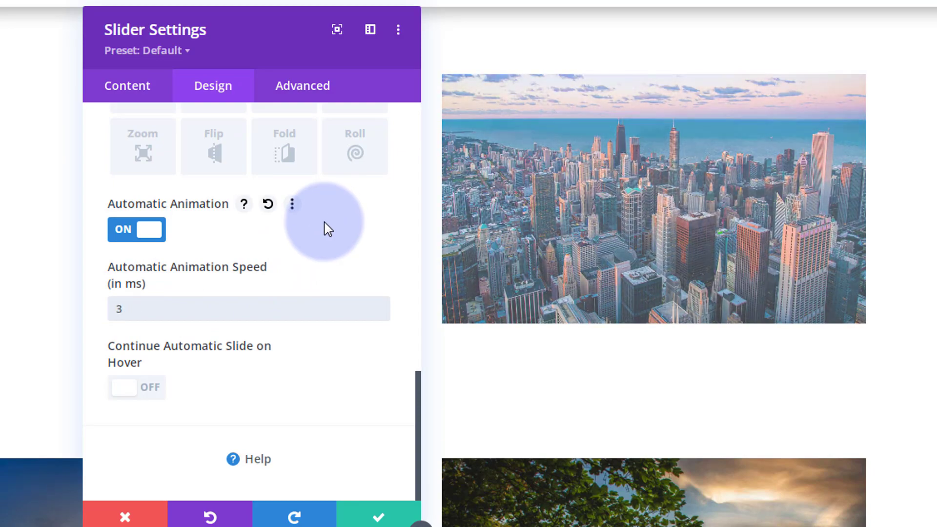
type("000")
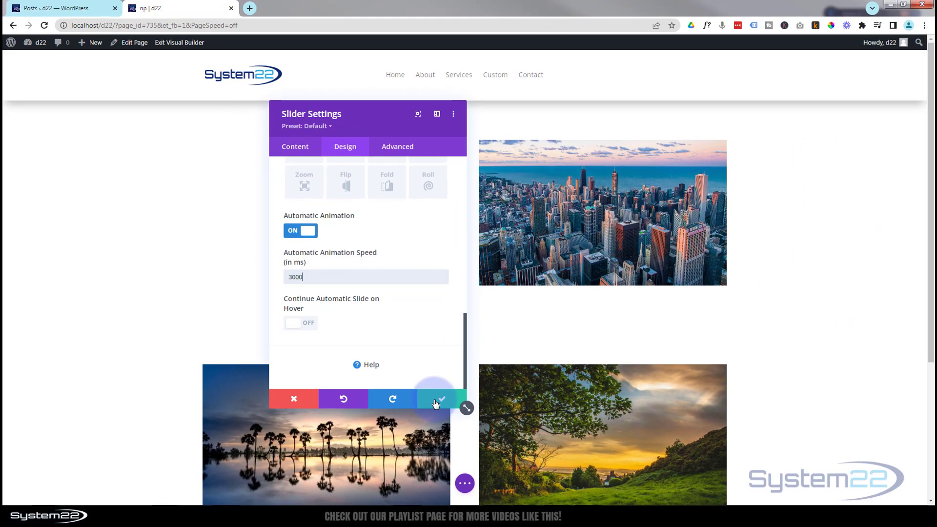
left_click(406, 458)
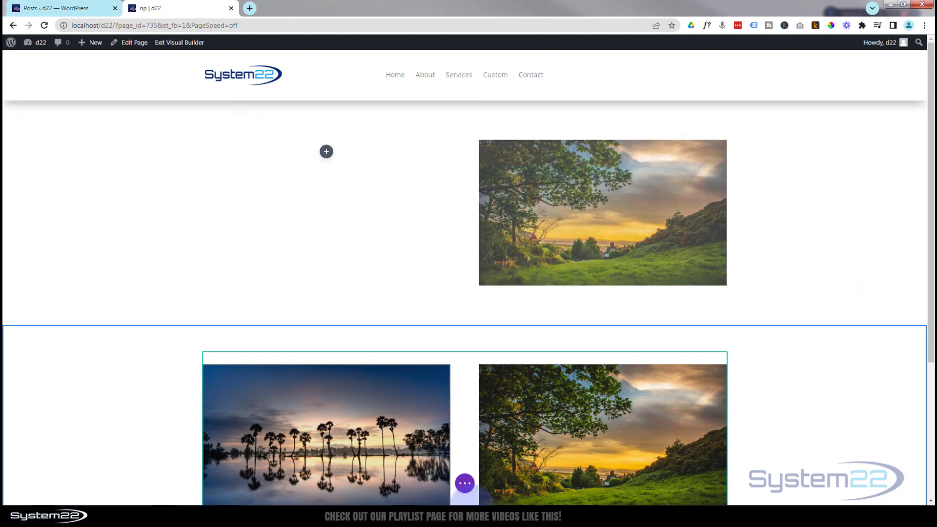
Save the page as a draft and exit the Visual Builder
left_click(465, 484)
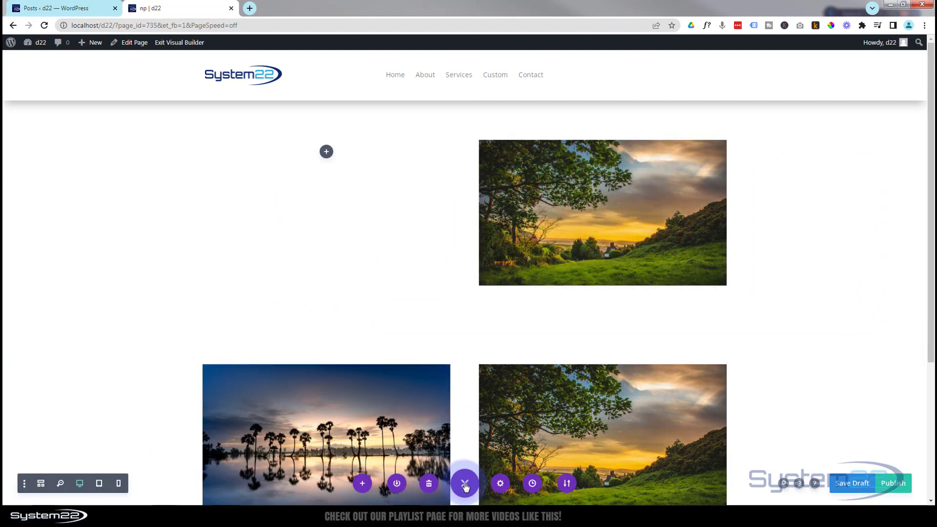
left_click(864, 485)
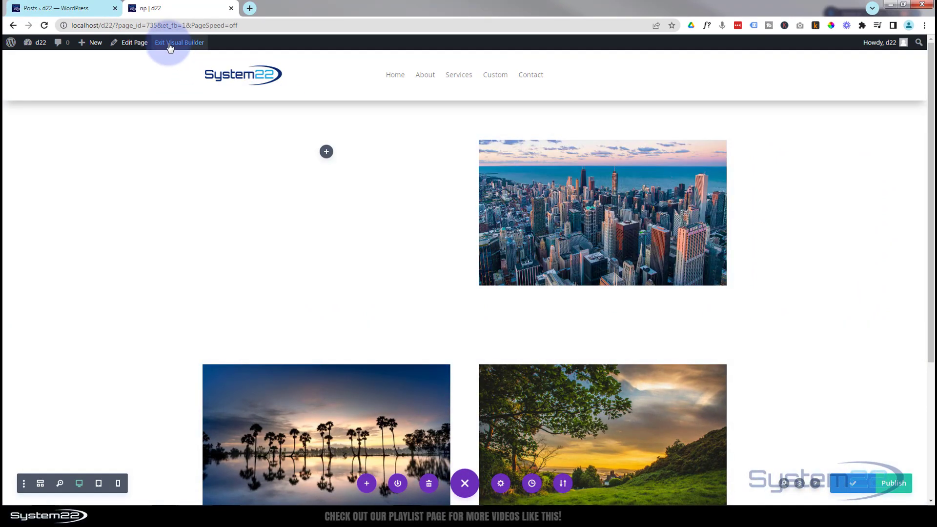
left_click(169, 42)
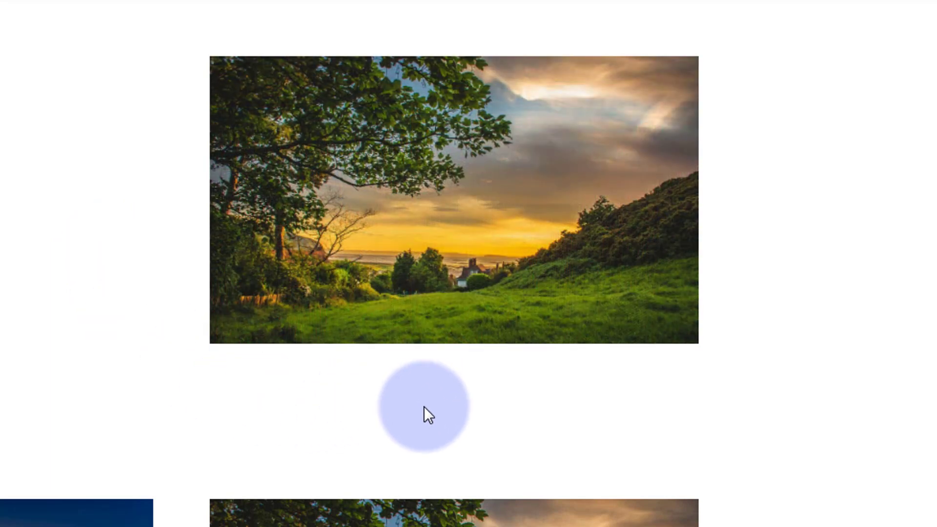
Check the hover effect on the finished page's slider and advance to the following slide with its navigation arrow
mouse_move(450, 241)
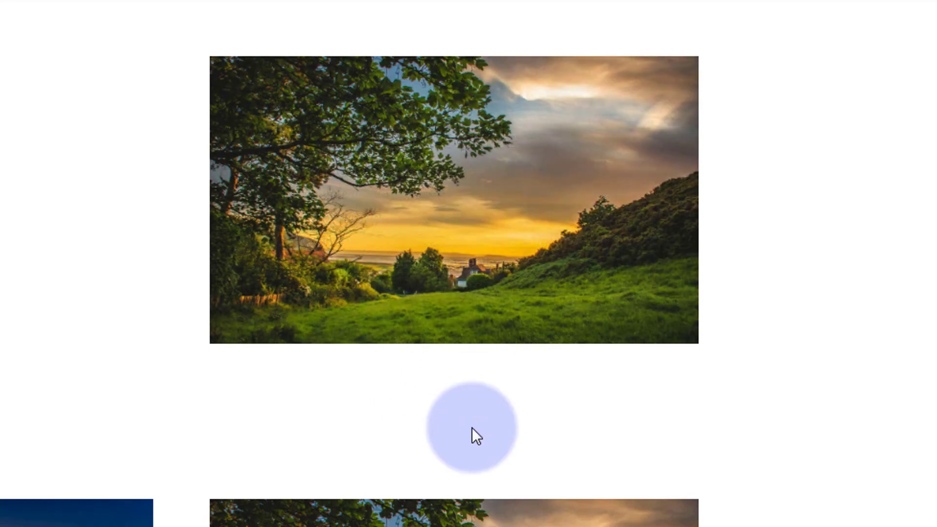
left_click(655, 202)
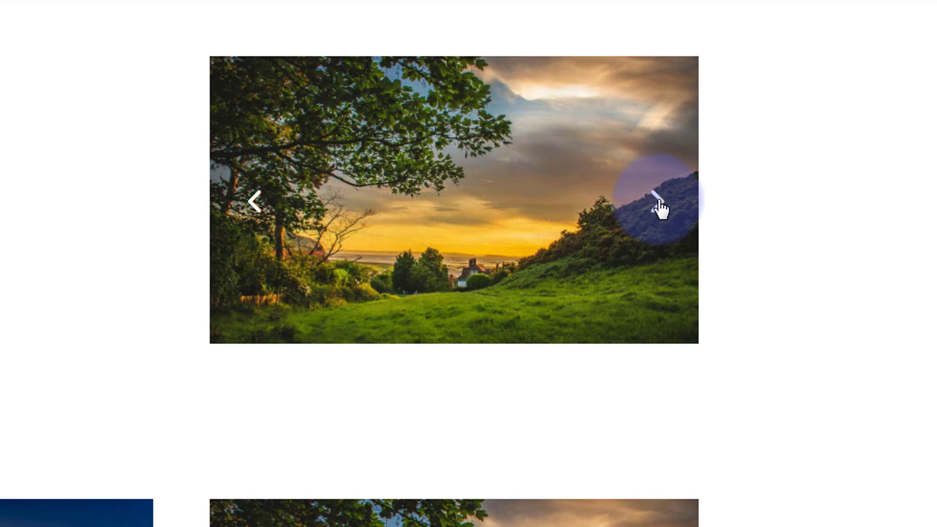